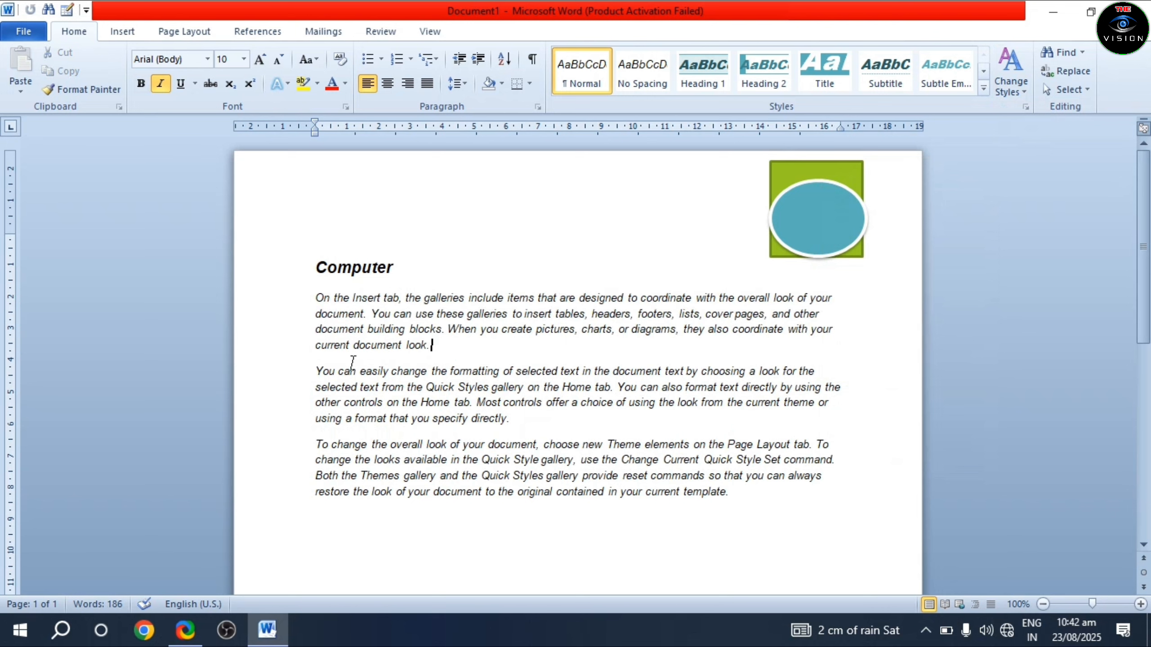
Step: Select the three body paragraphs below the Computer heading and apply the built-in Compact paragraph spacing
triple_click(321, 370)
click(466, 440)
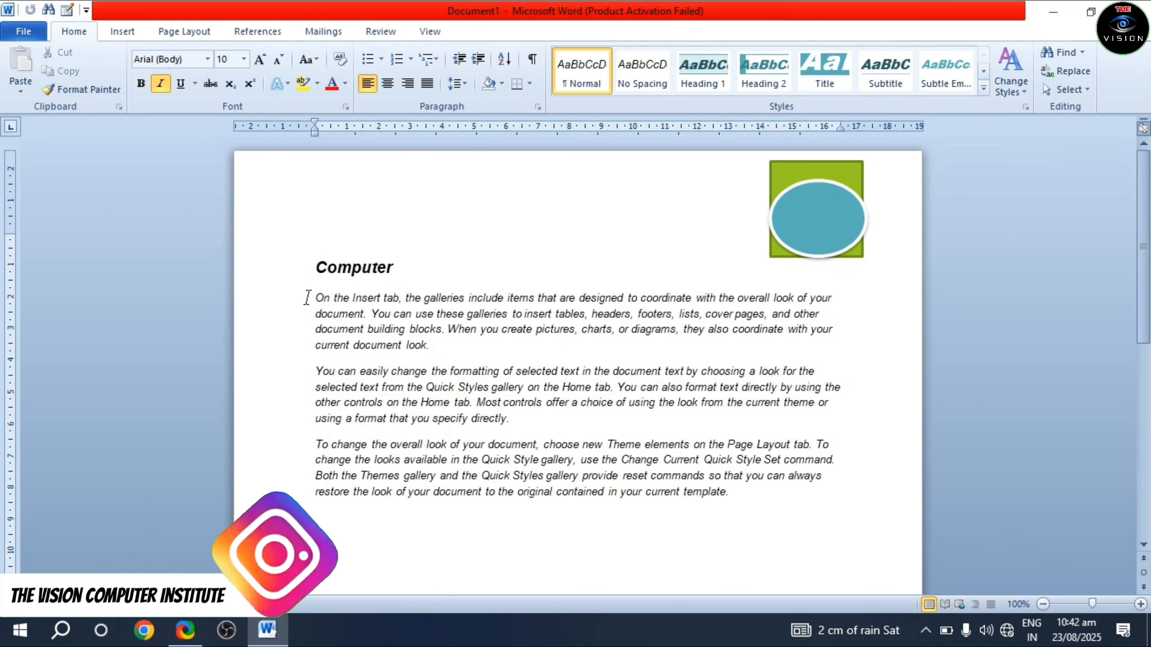
drag(306, 299, 791, 498)
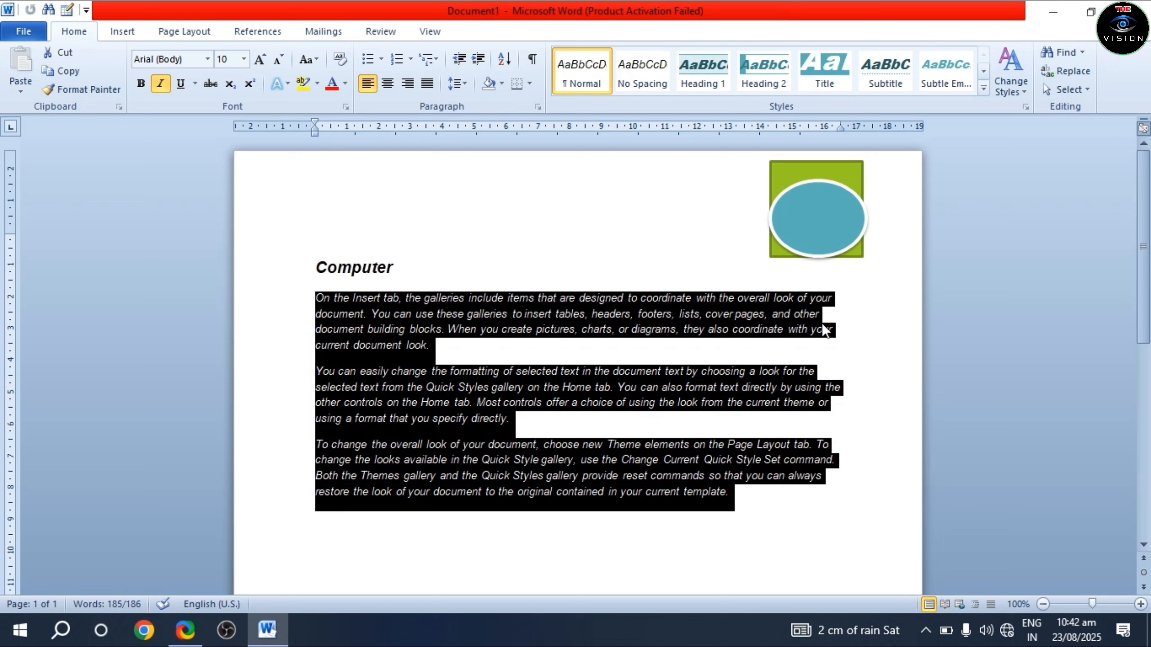
click(1016, 90)
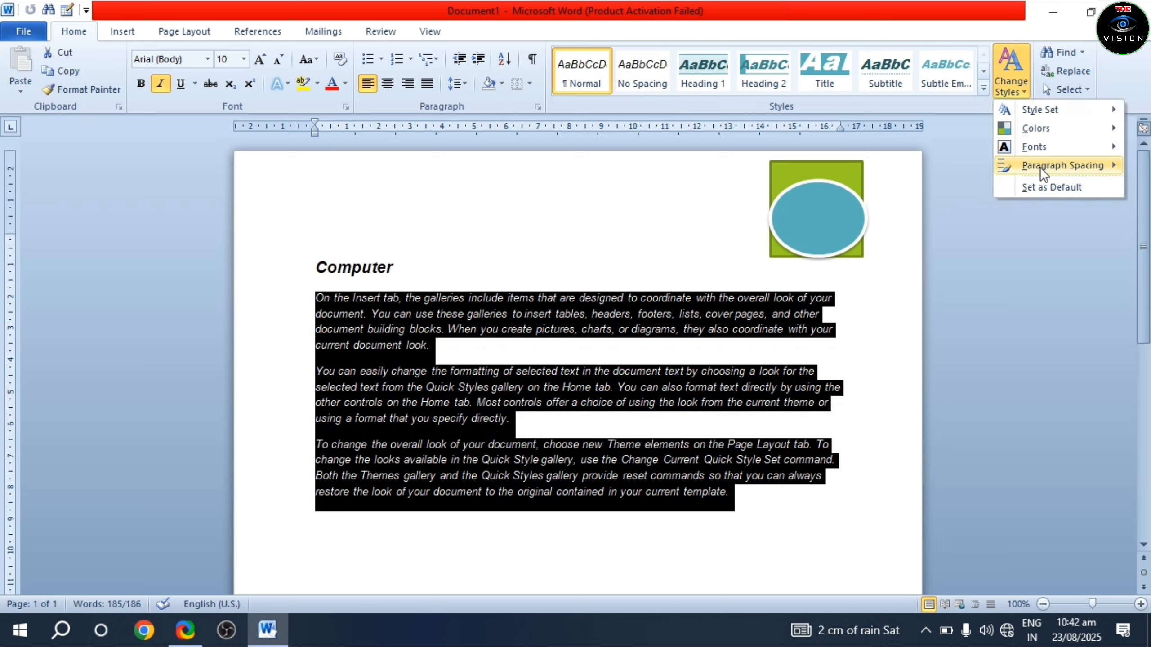
mouse_move(1042, 166)
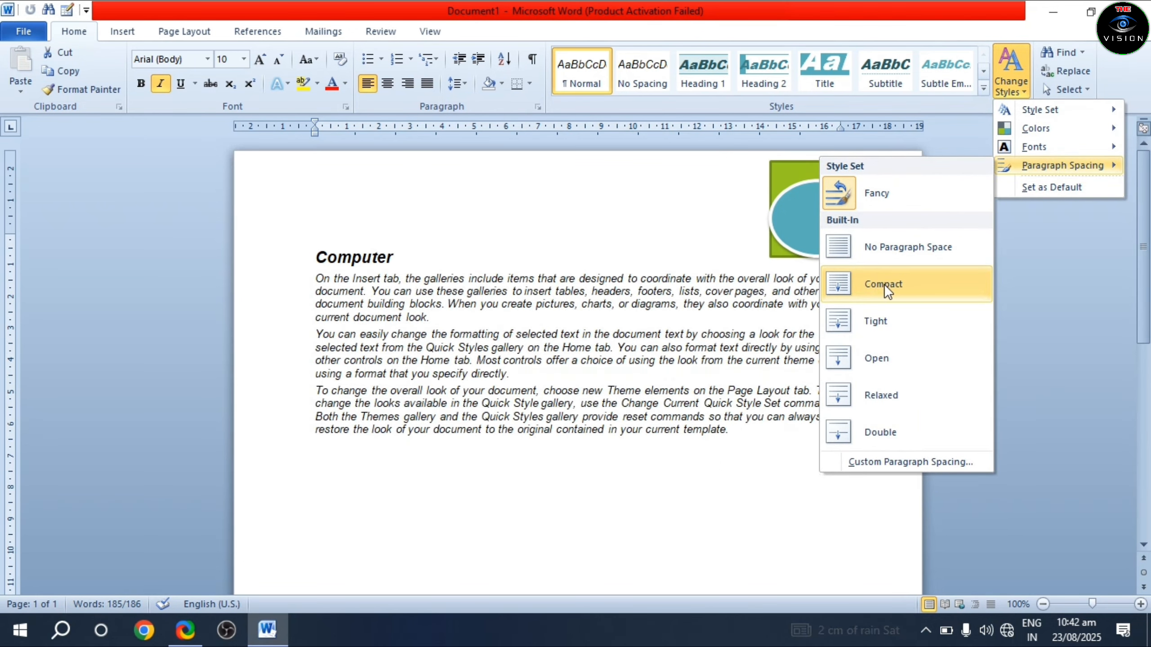
click(906, 280)
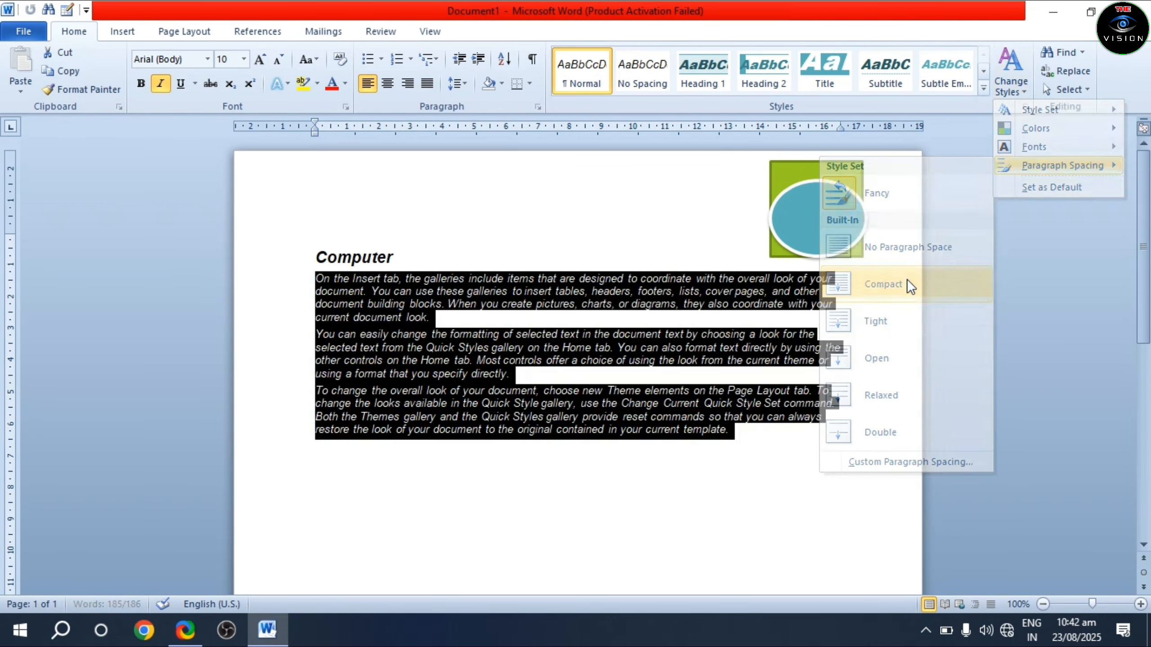
Step: Change the paragraph spacing style to the built-in Tight option
click(1019, 94)
mouse_move(1034, 145)
mouse_move(1058, 166)
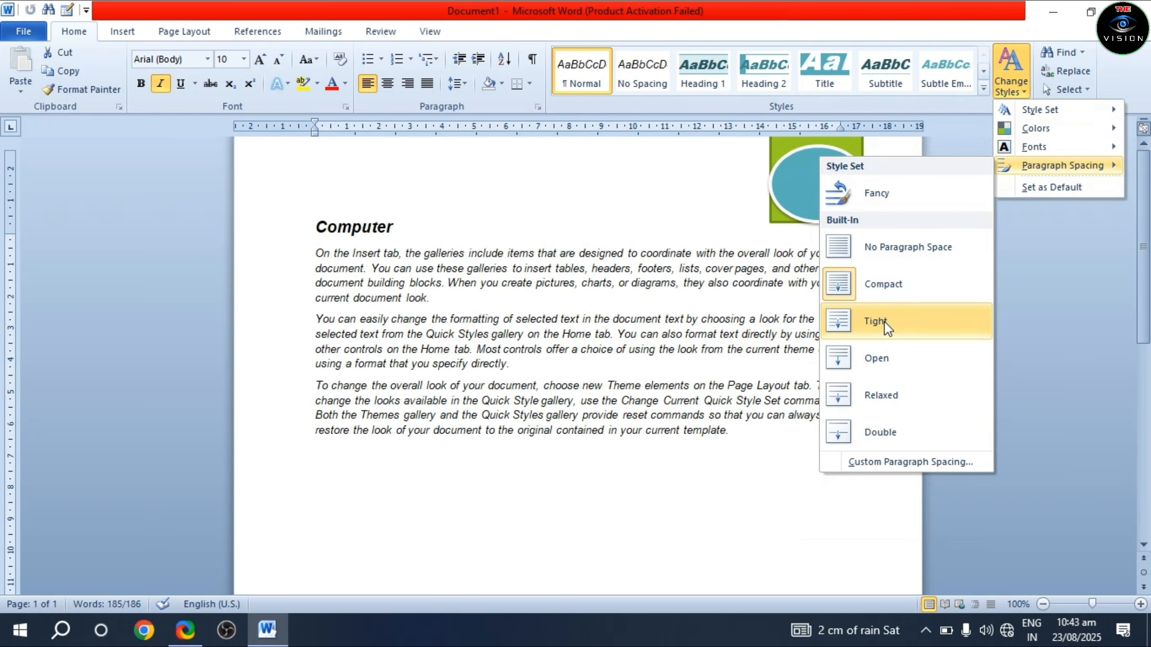
click(882, 321)
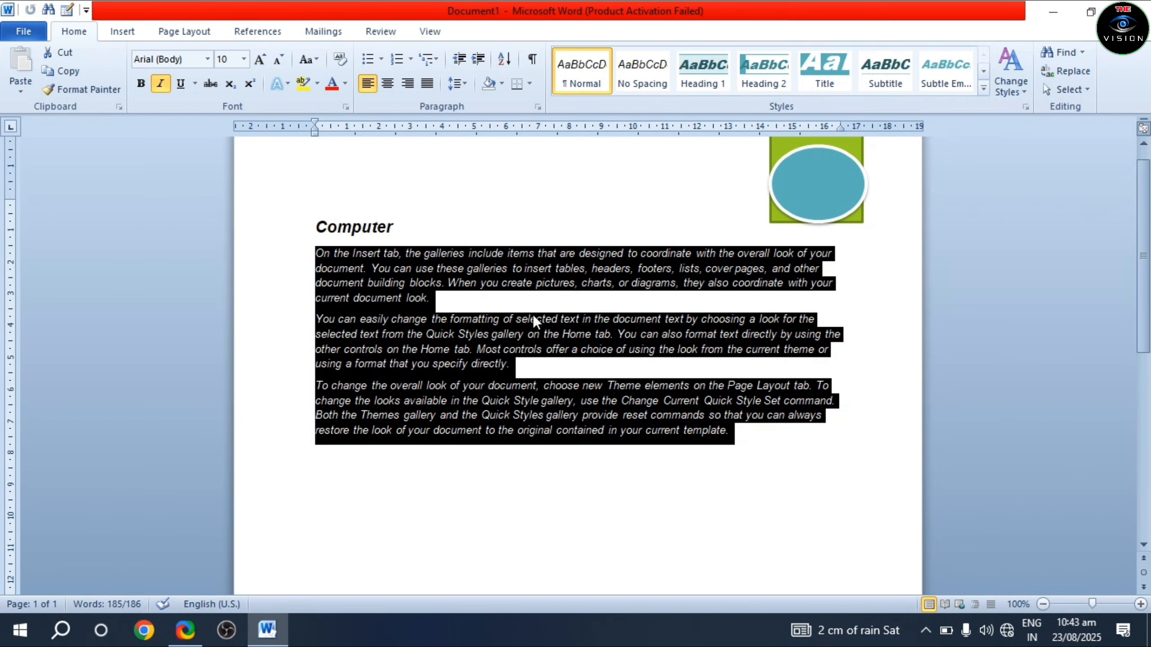
Step: Apply the built-in Relaxed paragraph spacing and deselect the body text
click(1016, 92)
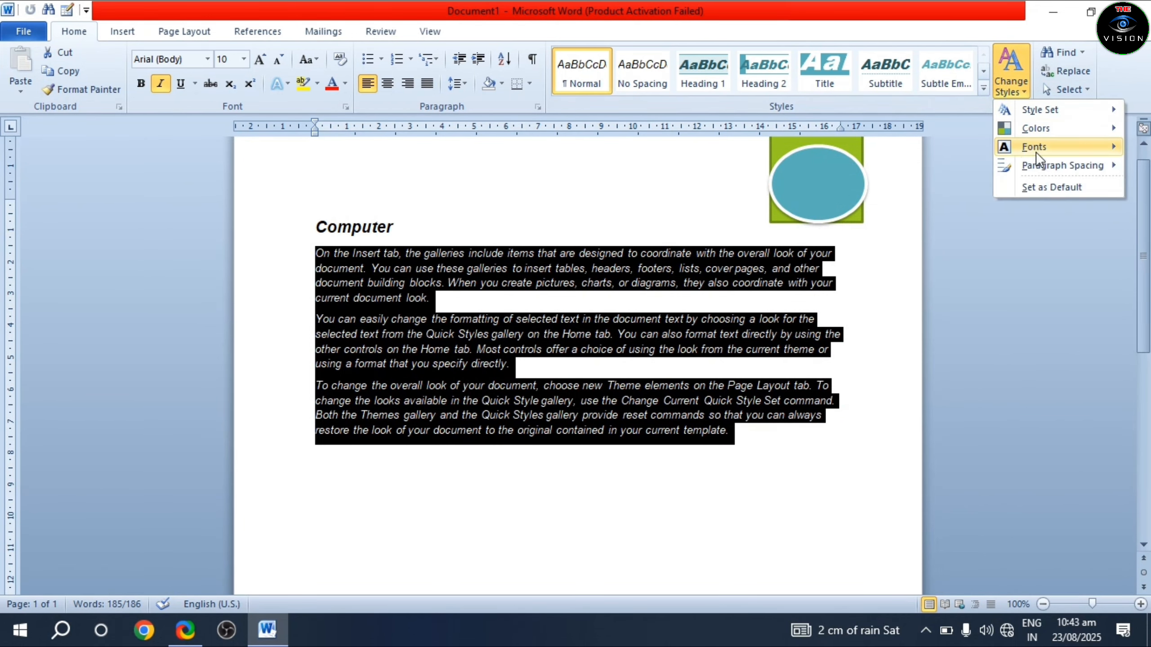
mouse_move(1038, 167)
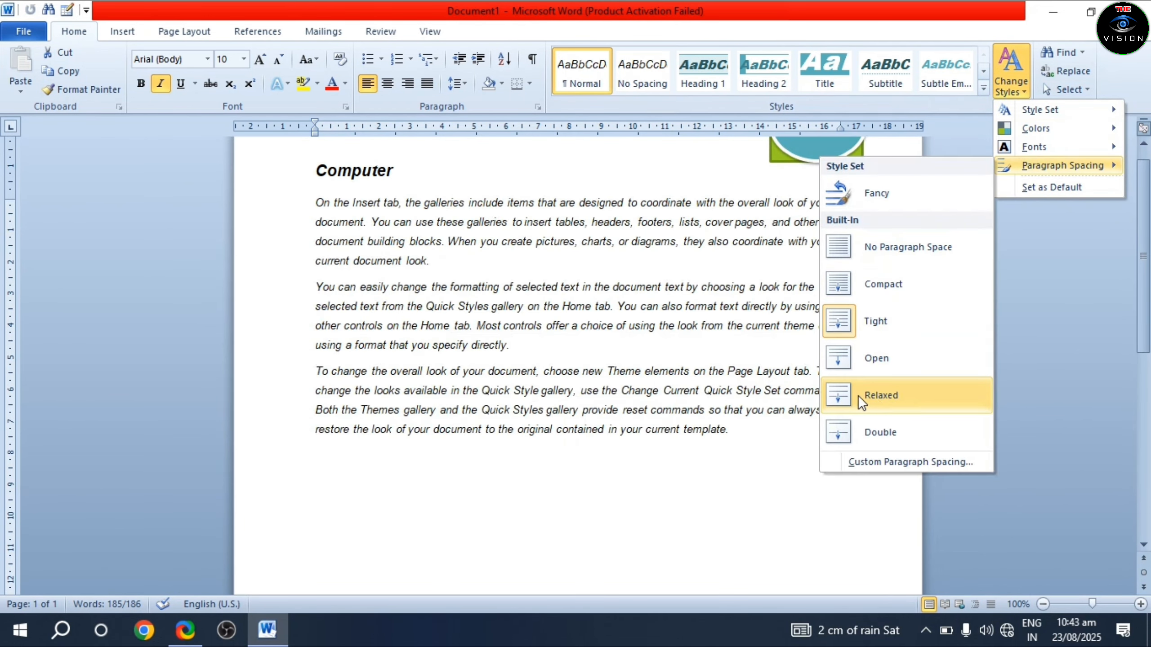
click(875, 397)
click(513, 277)
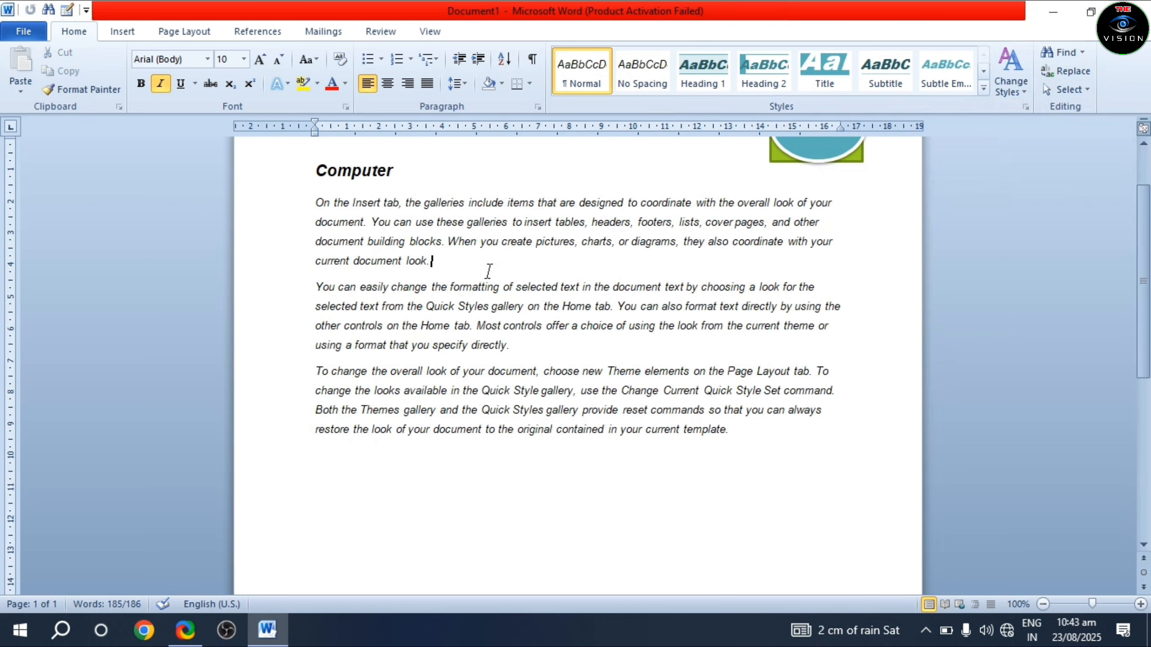
Step: Set the document's current style settings as the default
scroll(587, 280, up, 3)
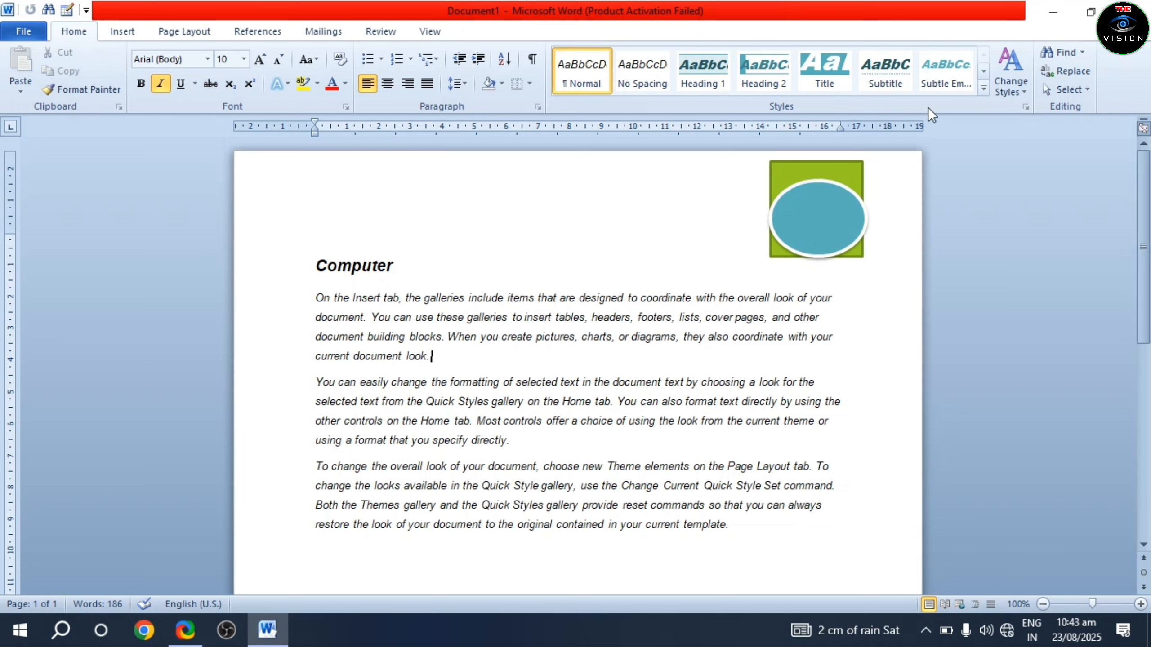
click(1010, 88)
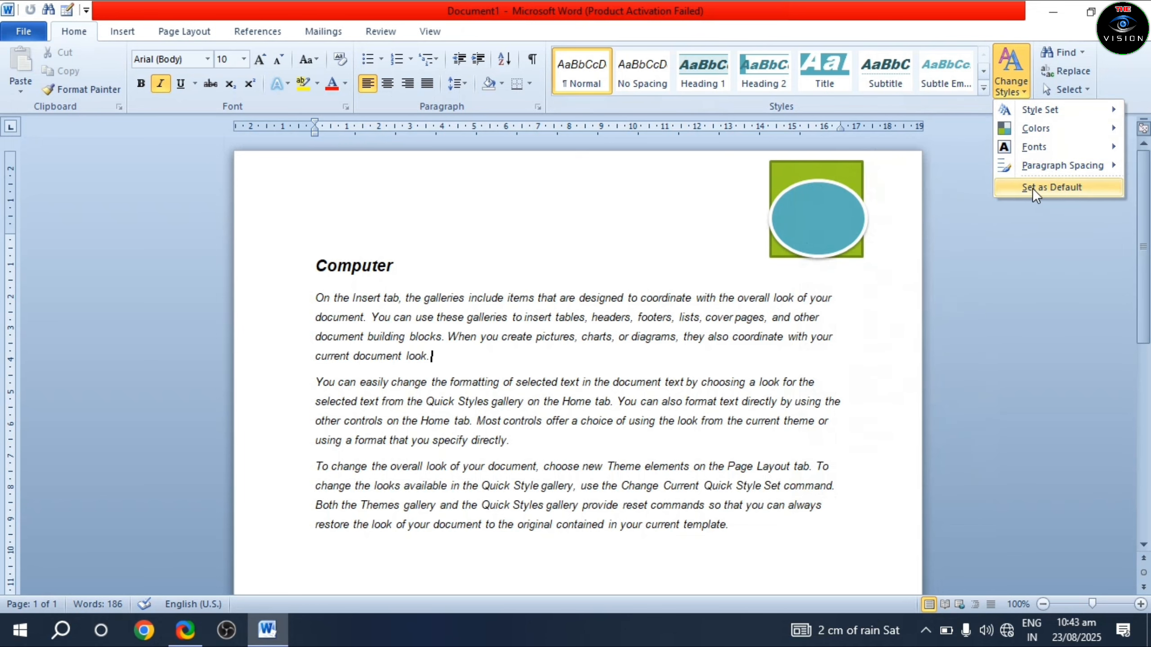
click(1035, 188)
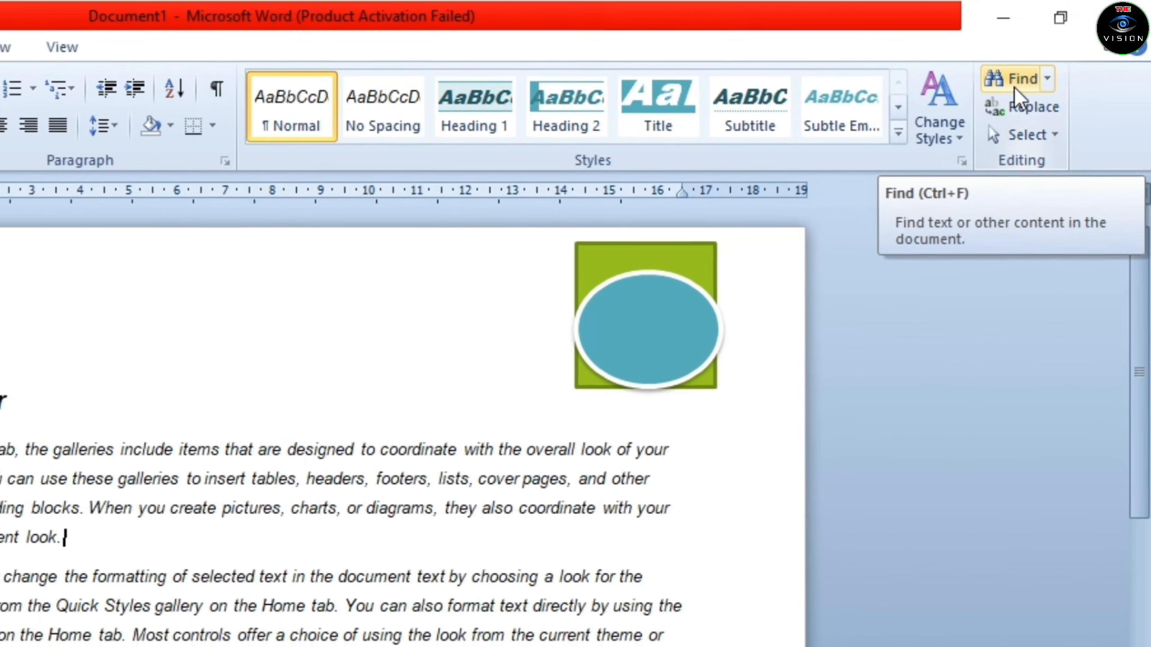
Step: Search the document for the letter "h", review the highlighted matches, and close the search pane
click(981, 99)
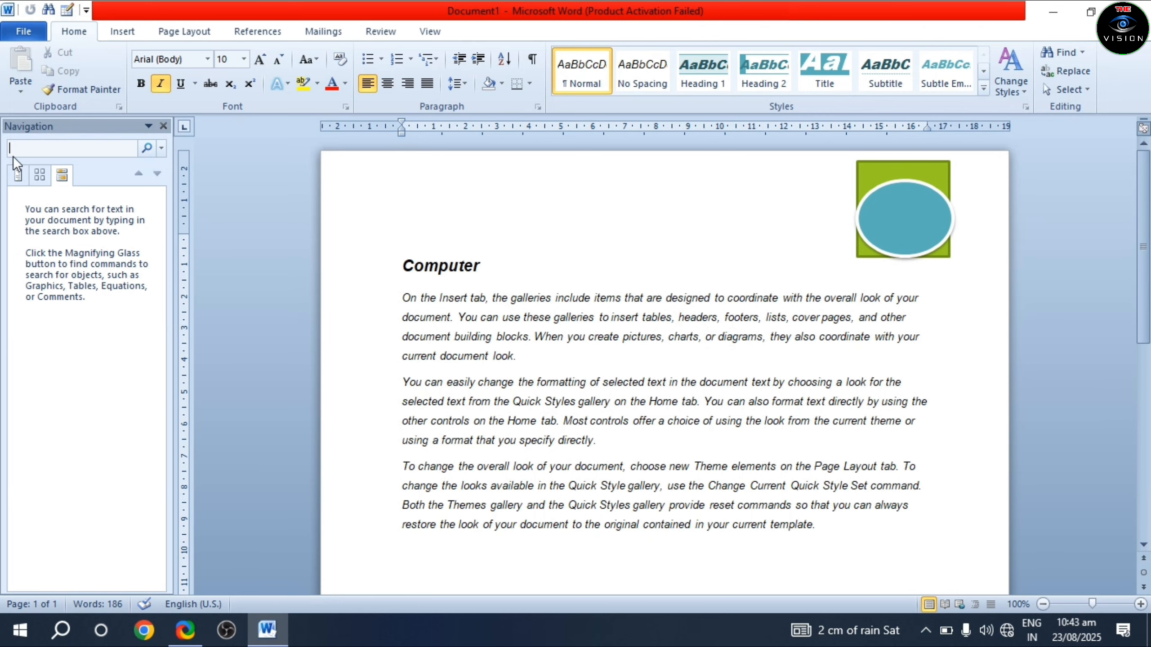
text(h)
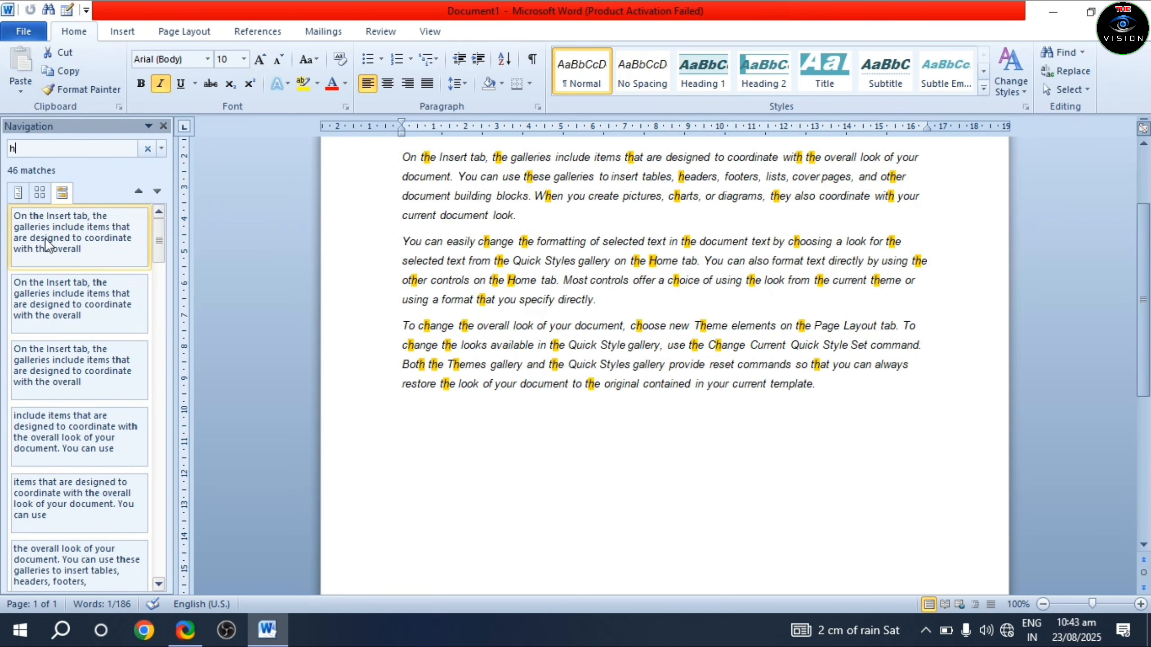
scroll(568, 376, up, 2)
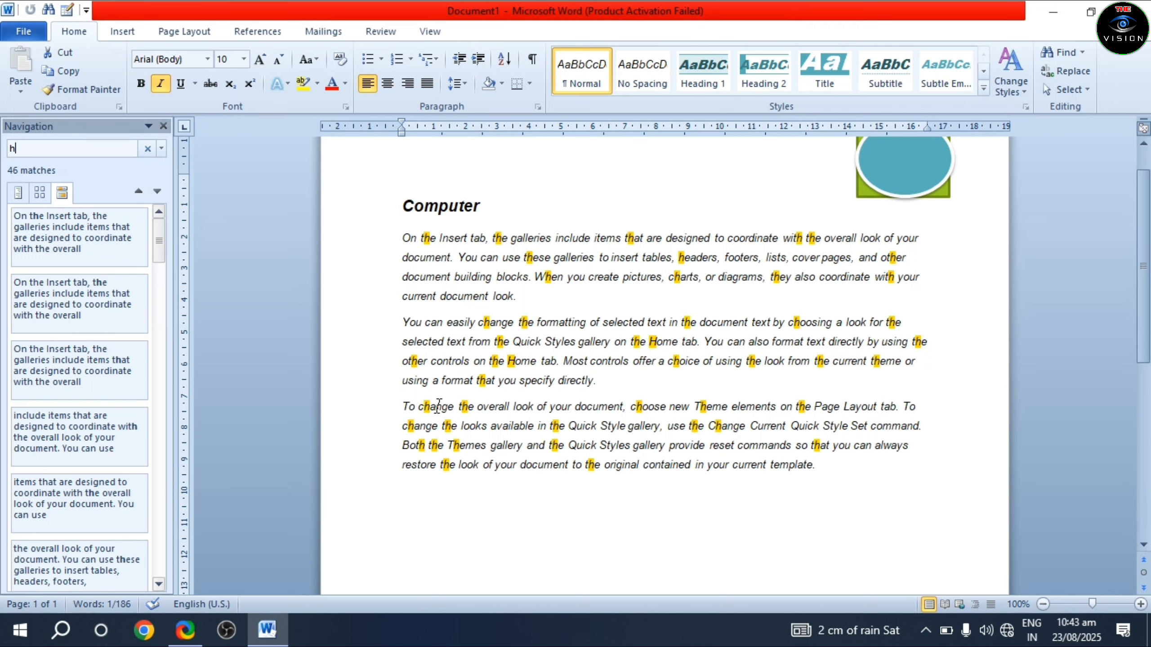
click(163, 126)
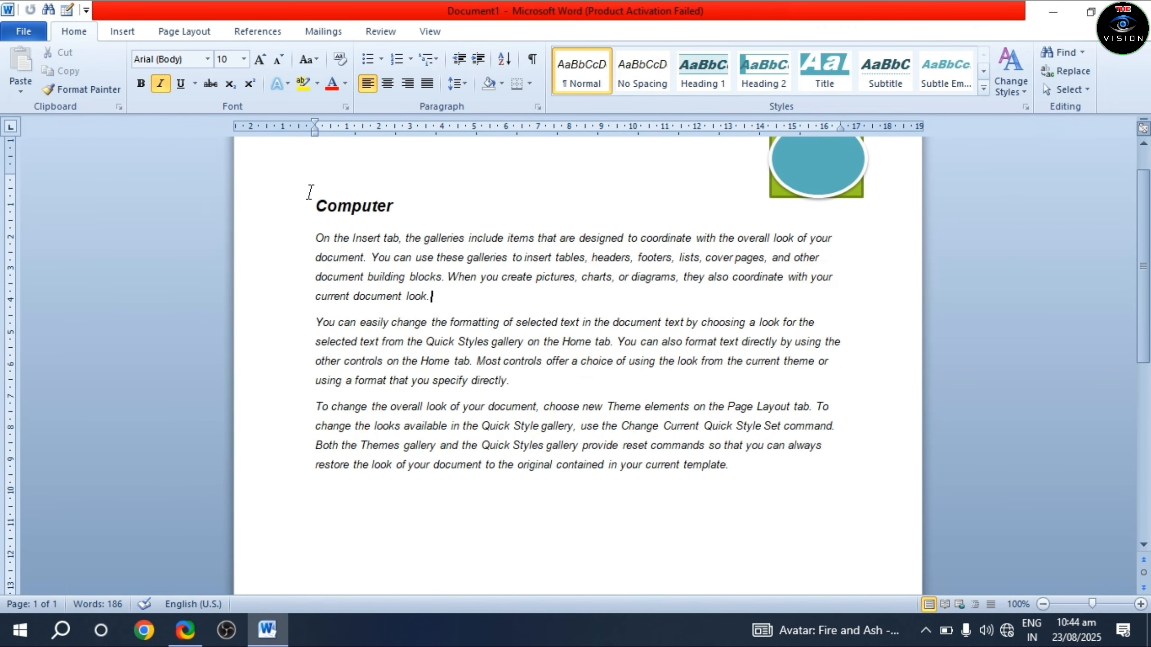
Step: Find the next occurrence of "h" with Advanced Find, keeping the dialog clear of the body text
click(1083, 54)
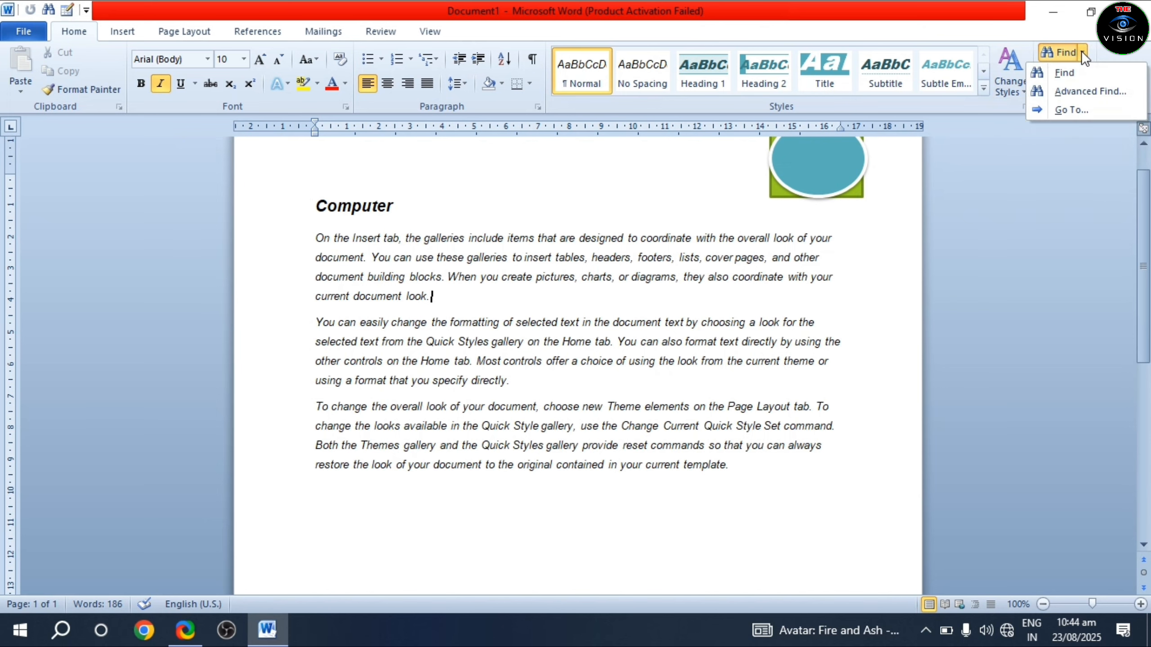
click(1085, 91)
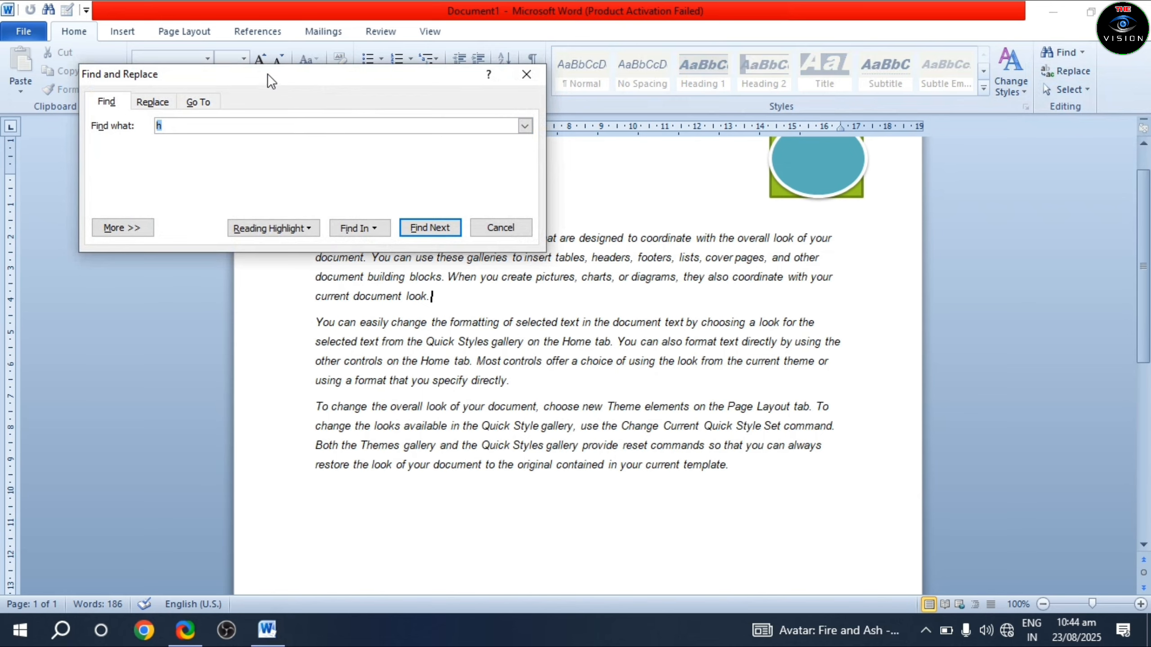
drag(272, 80, 576, 366)
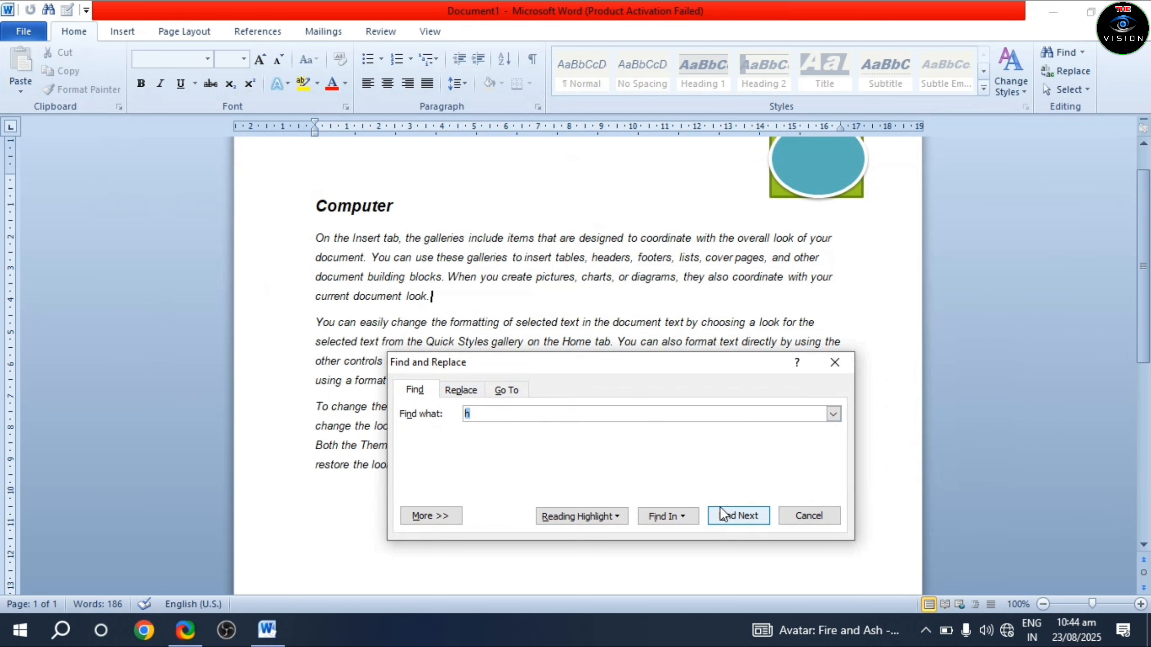
click(740, 517)
drag(585, 358, 741, 61)
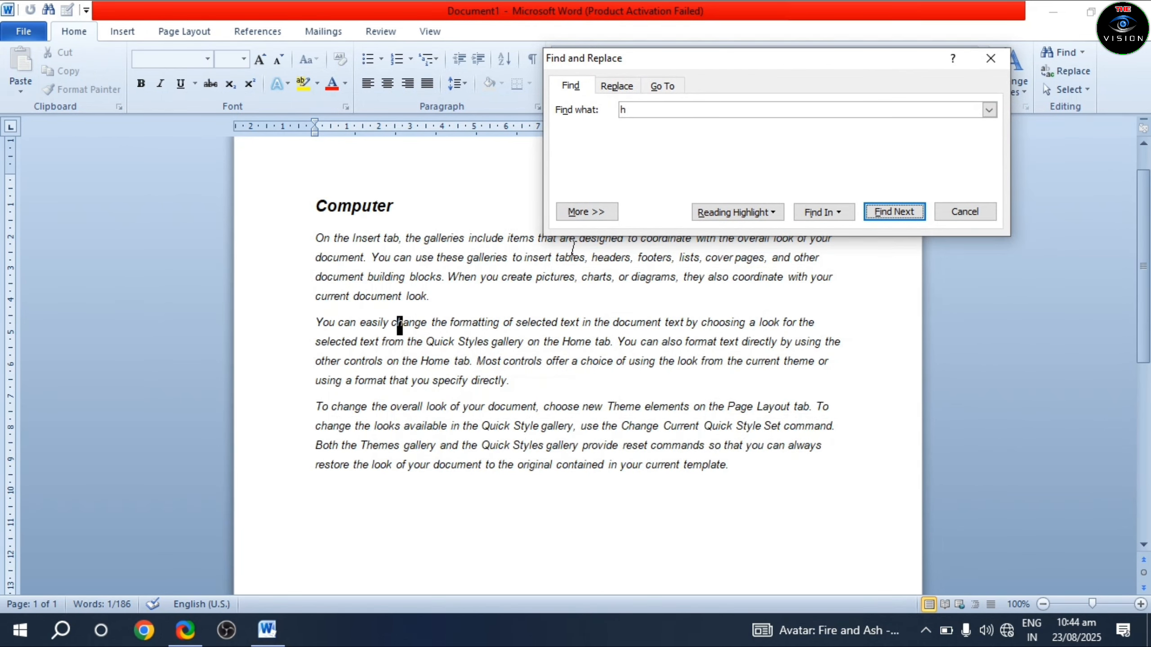
Step: Go through further occurrences of "h" one by one up to the word "choose" in the third paragraph, and close the search dialog
click(885, 212)
click(885, 211)
click(885, 211)
click(885, 211)
click(885, 211)
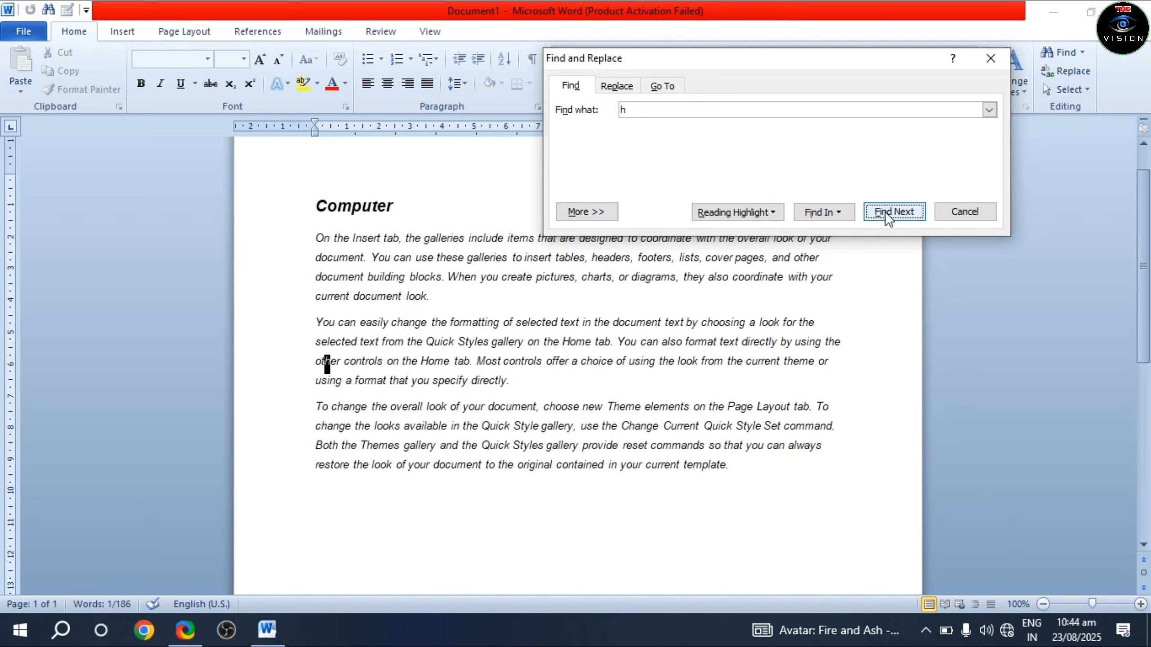
click(885, 212)
click(885, 211)
click(885, 211)
click(884, 211)
click(885, 211)
click(885, 211)
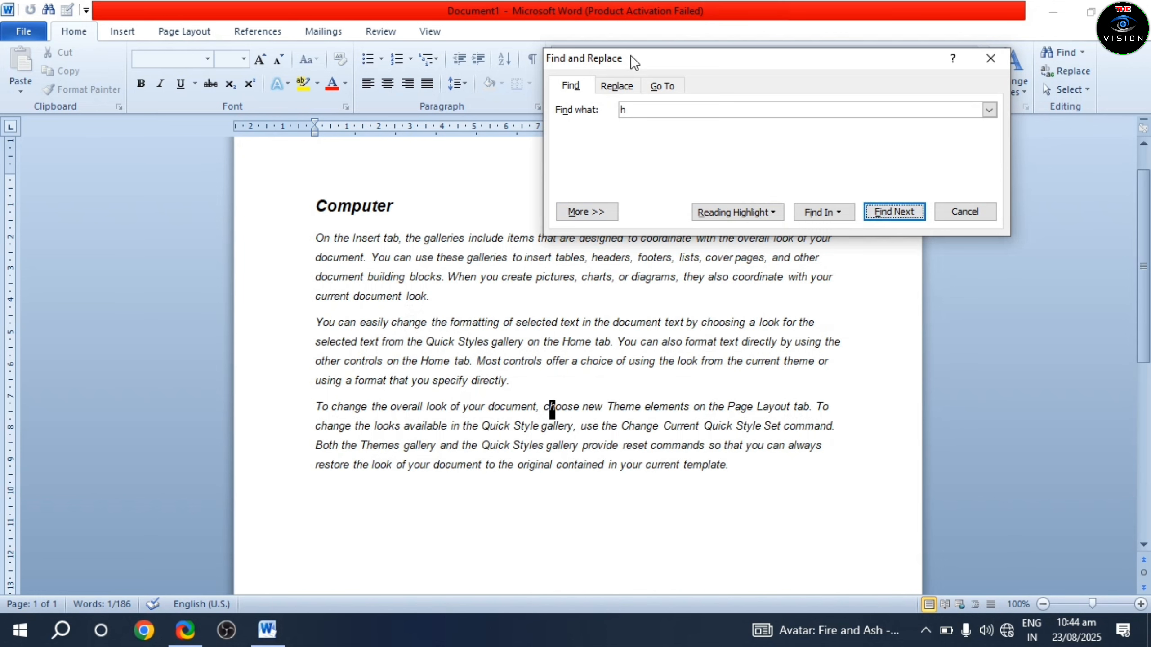
drag(634, 61, 638, 101)
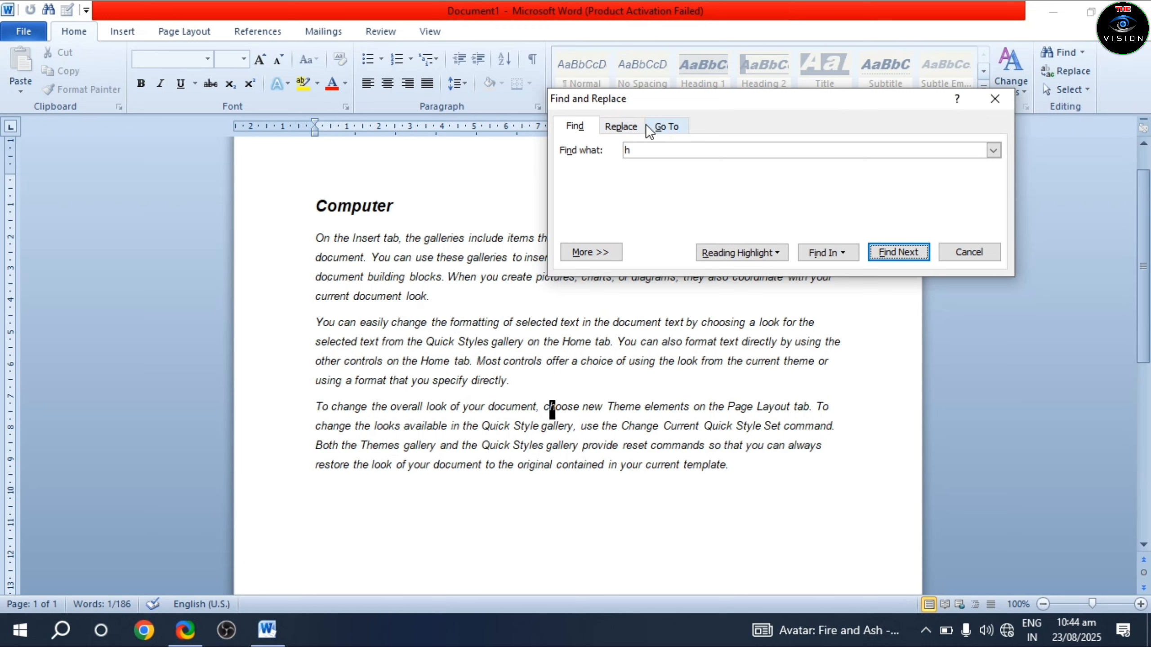
drag(763, 92, 792, 188)
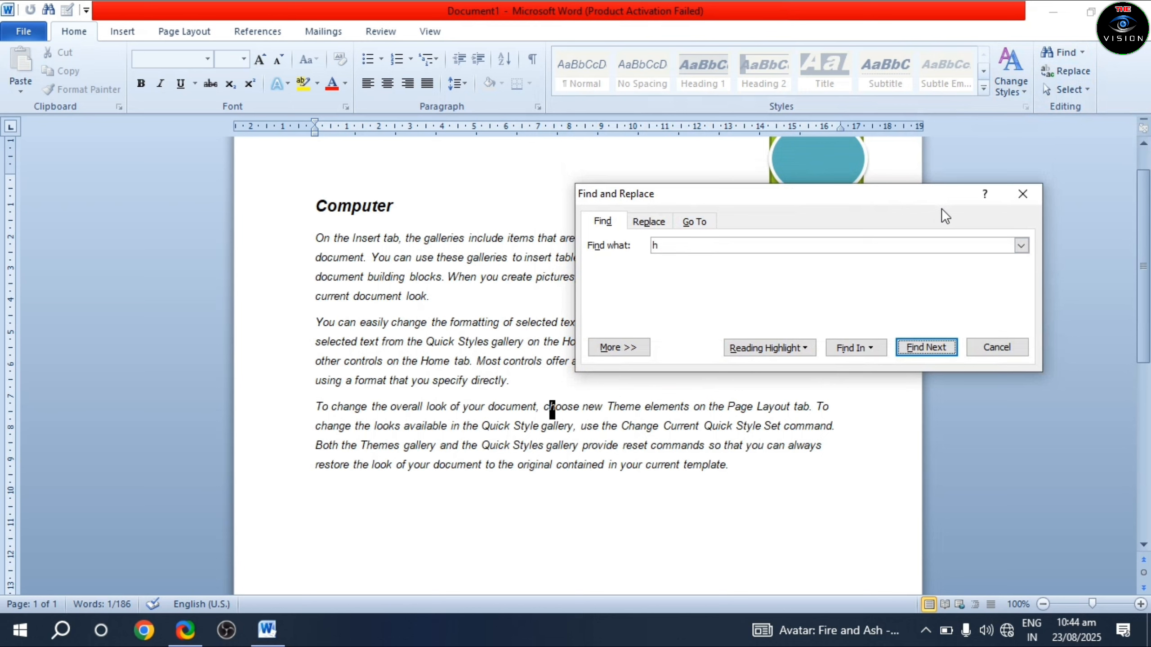
click(1021, 196)
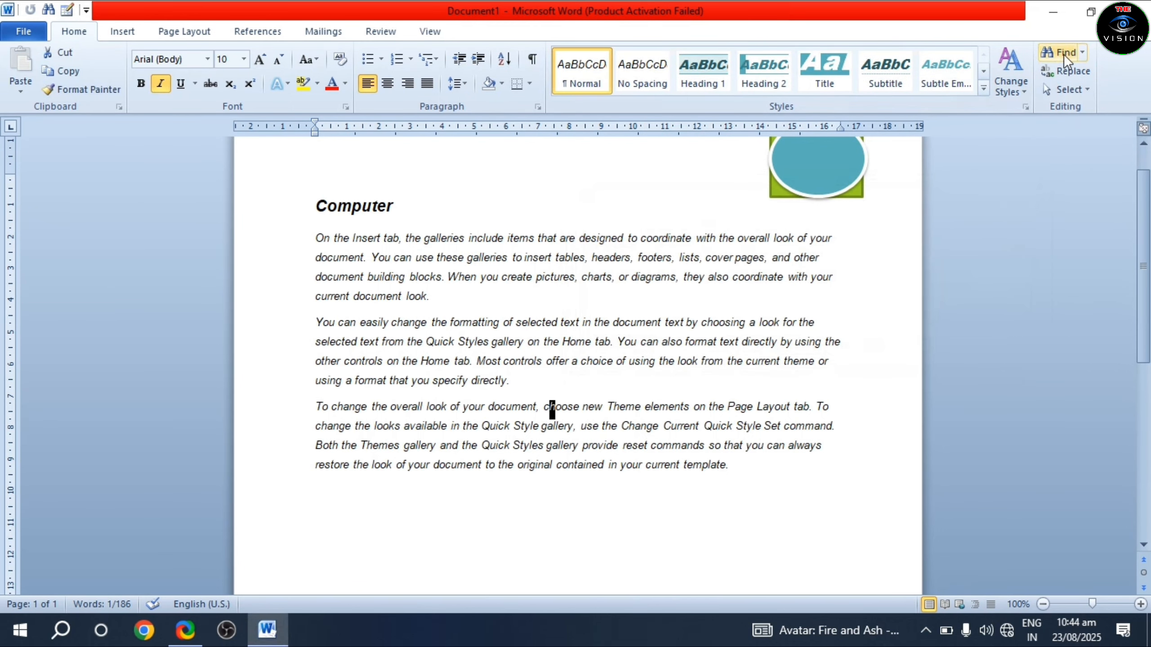
Step: Place the cursor at the start of the first body paragraph and use Go To to jump to line 6
click(1081, 53)
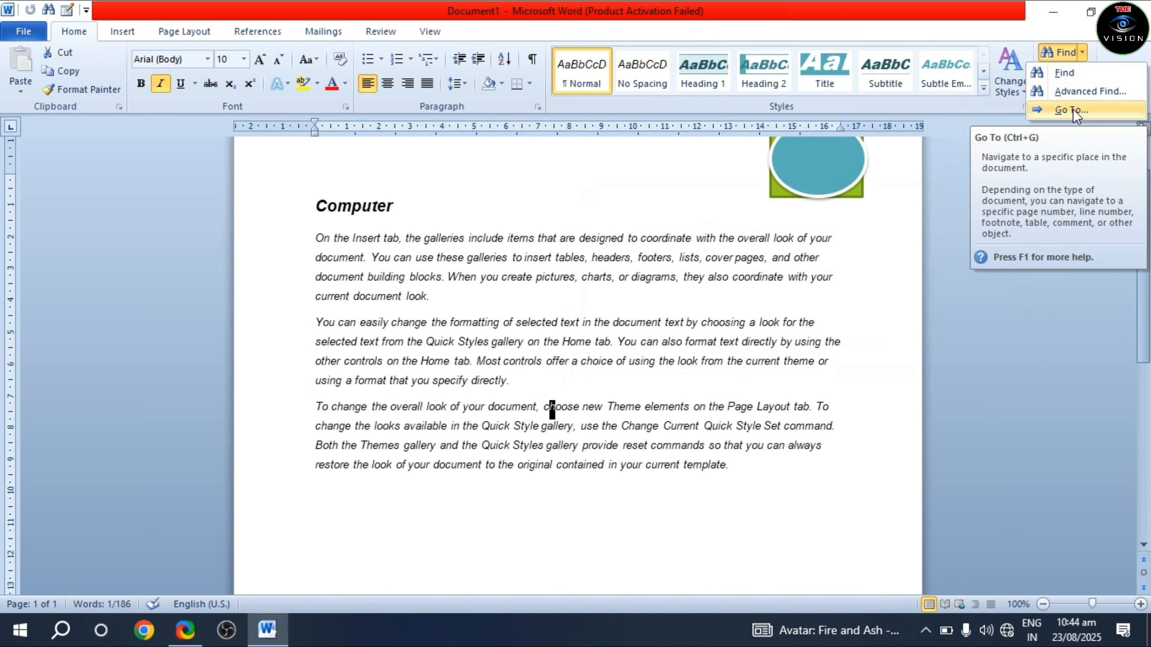
click(321, 250)
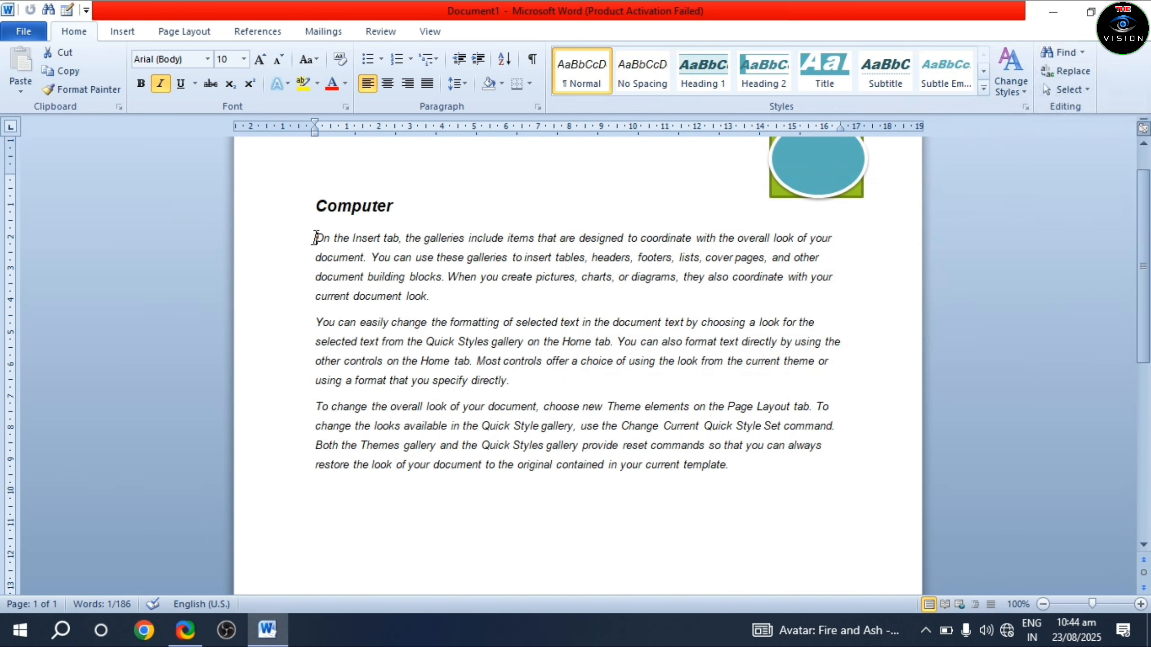
click(316, 238)
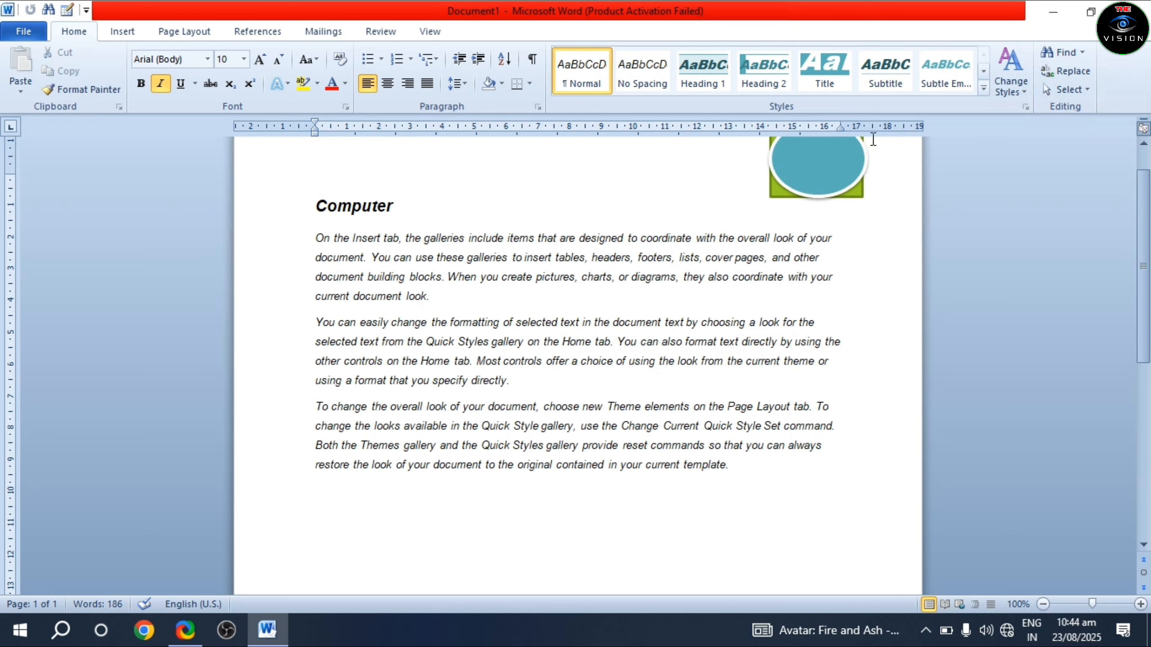
click(1082, 52)
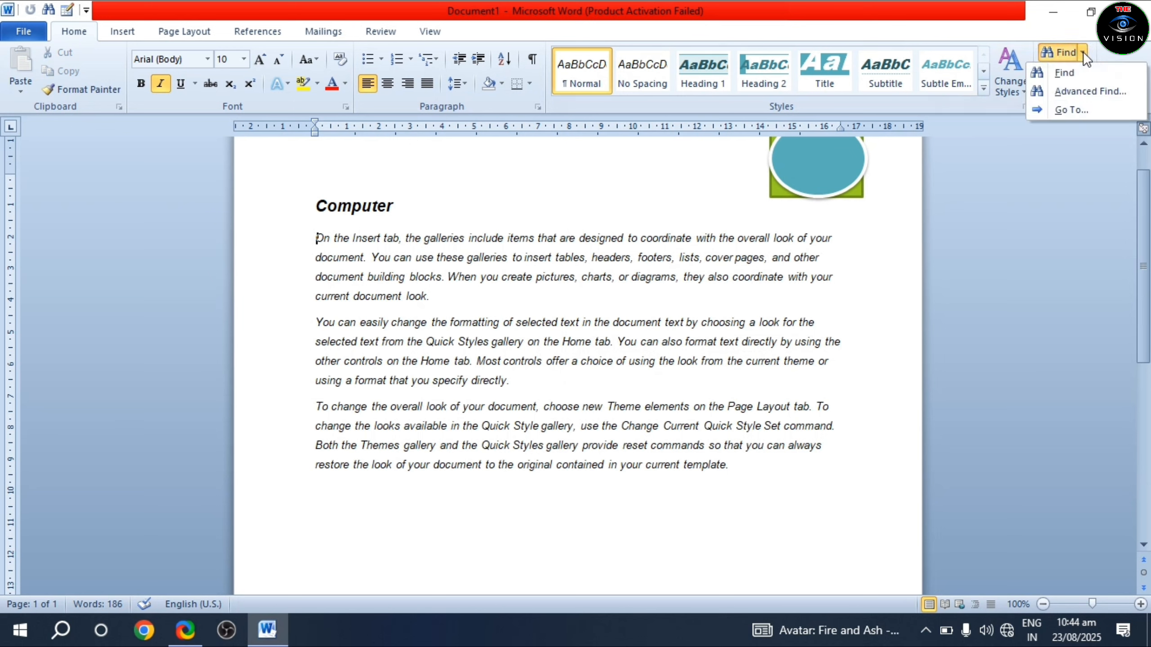
click(1066, 110)
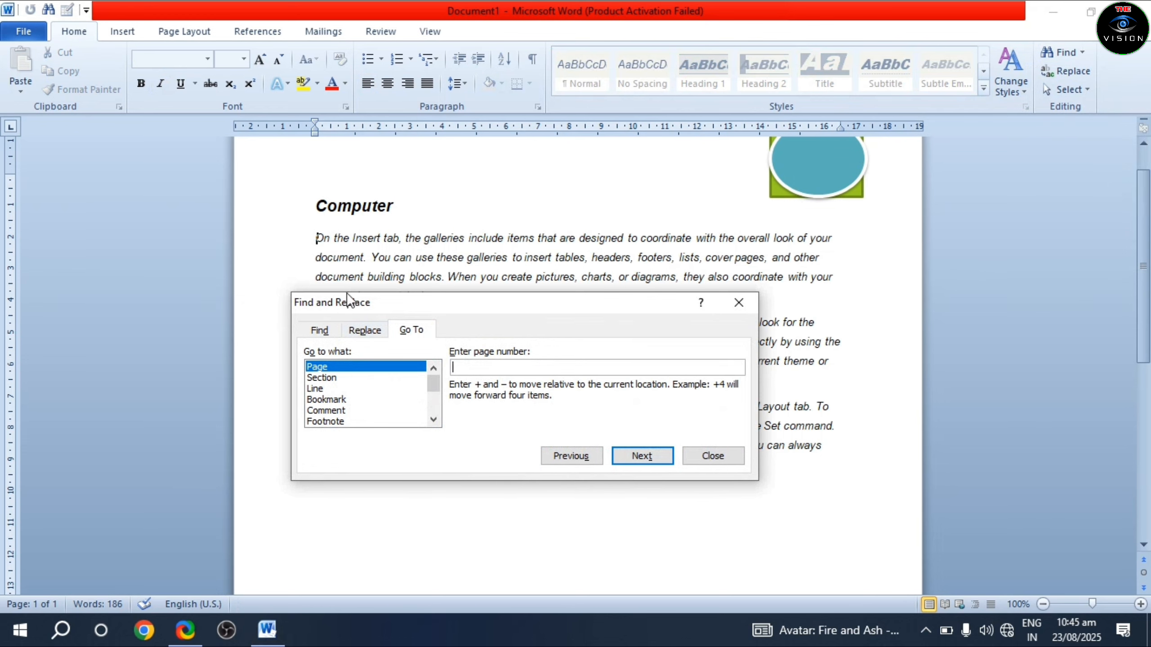
drag(347, 293, 401, 334)
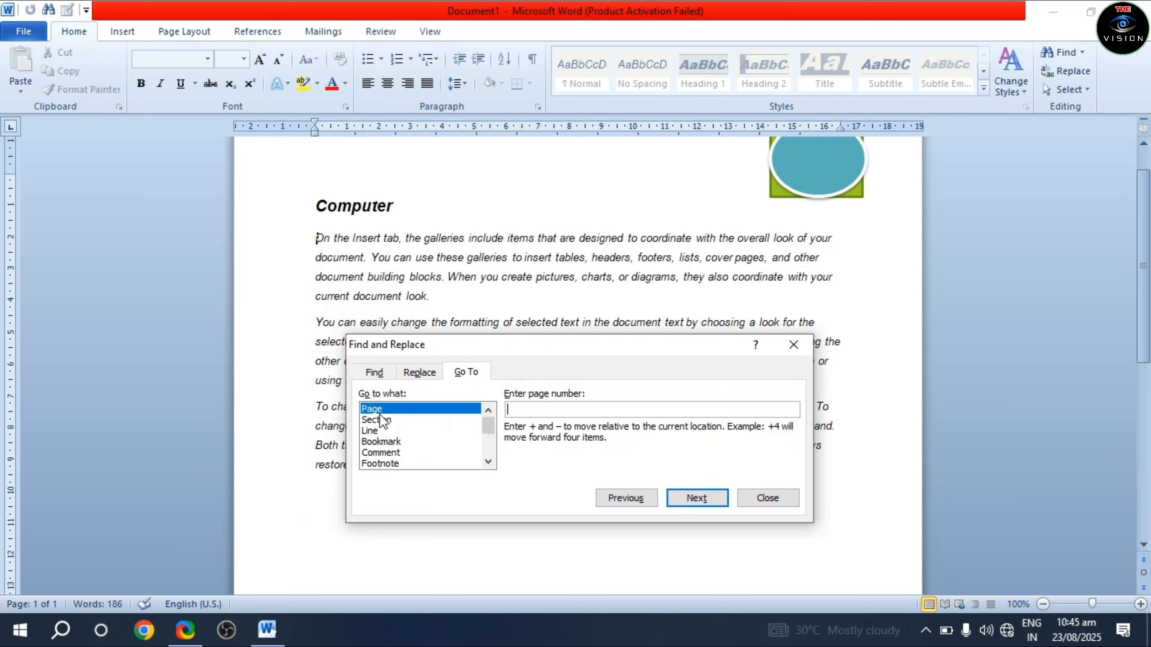
click(377, 432)
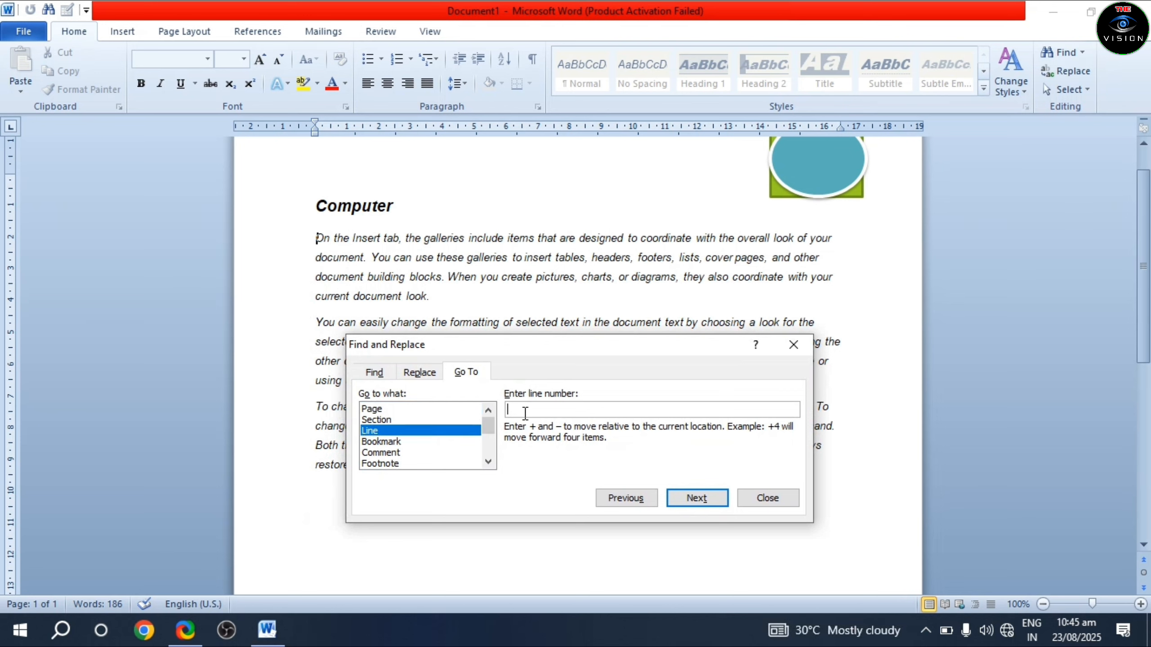
text(6)
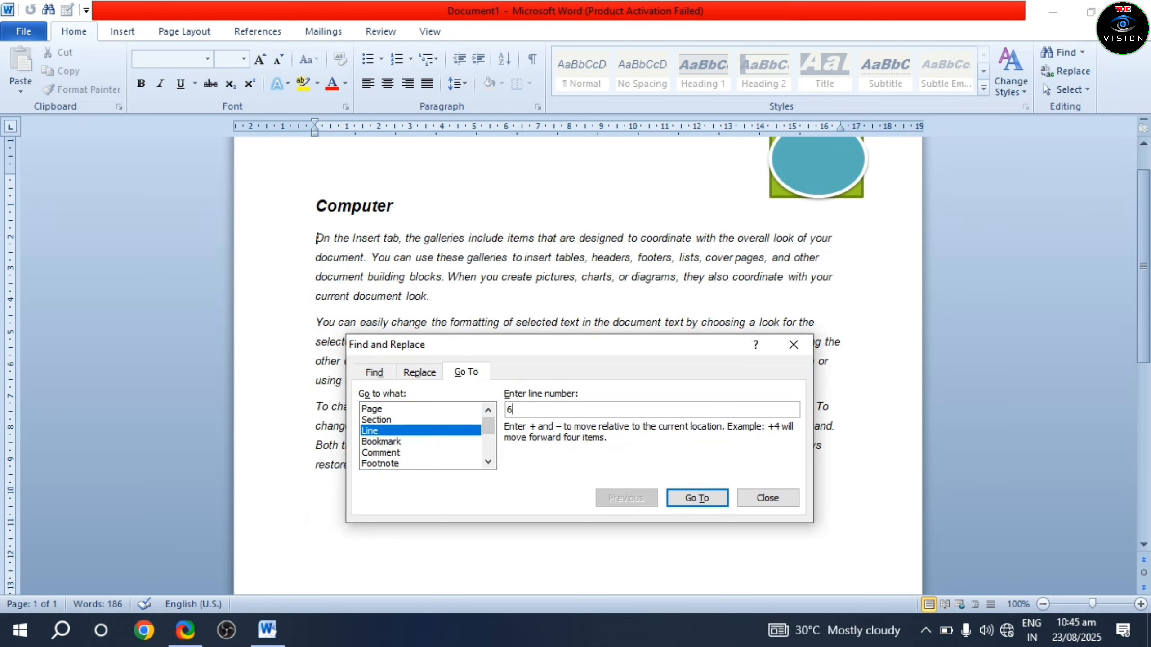
click(693, 499)
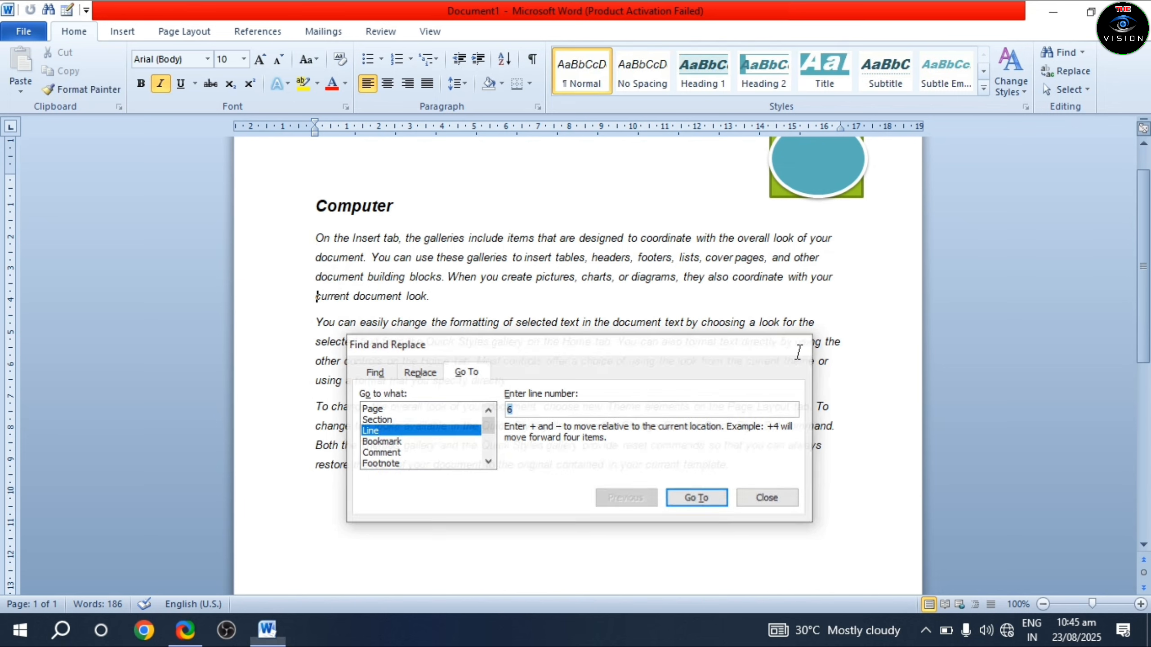
Step: Close the Go To dialog and place the cursor in the first line of the first body paragraph
click(804, 350)
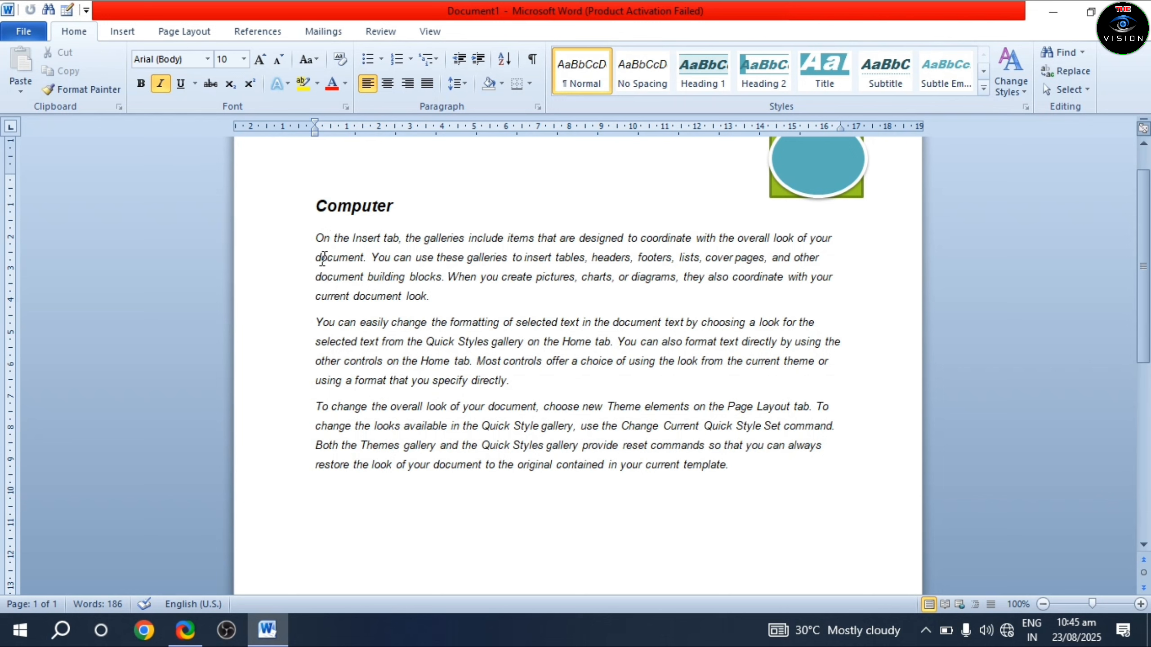
click(443, 306)
drag(443, 306, 434, 283)
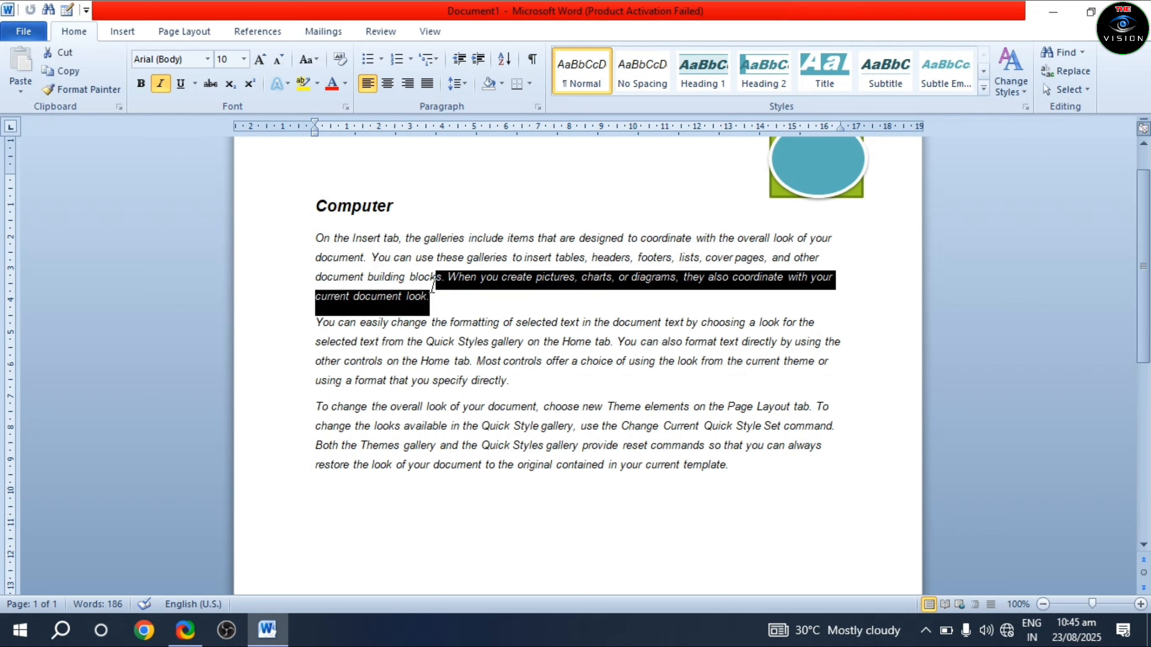
click(318, 222)
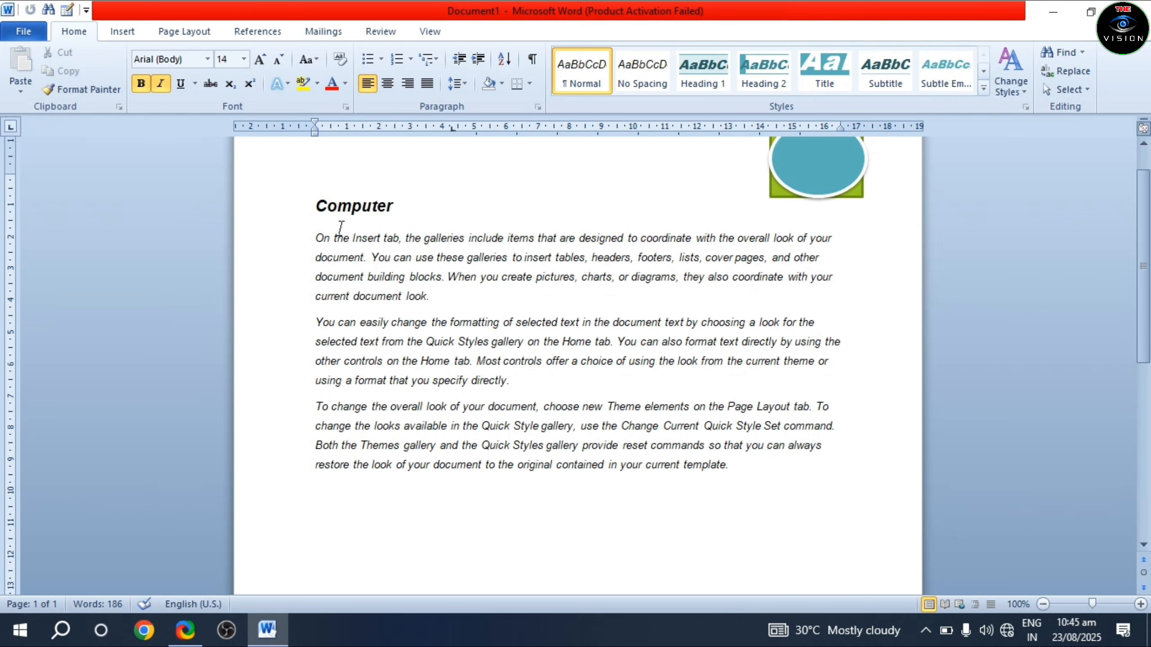
click(330, 237)
Step: Open Replace, set "On" as the text to find, and find its next occurrence
click(1075, 70)
drag(619, 166, 715, 242)
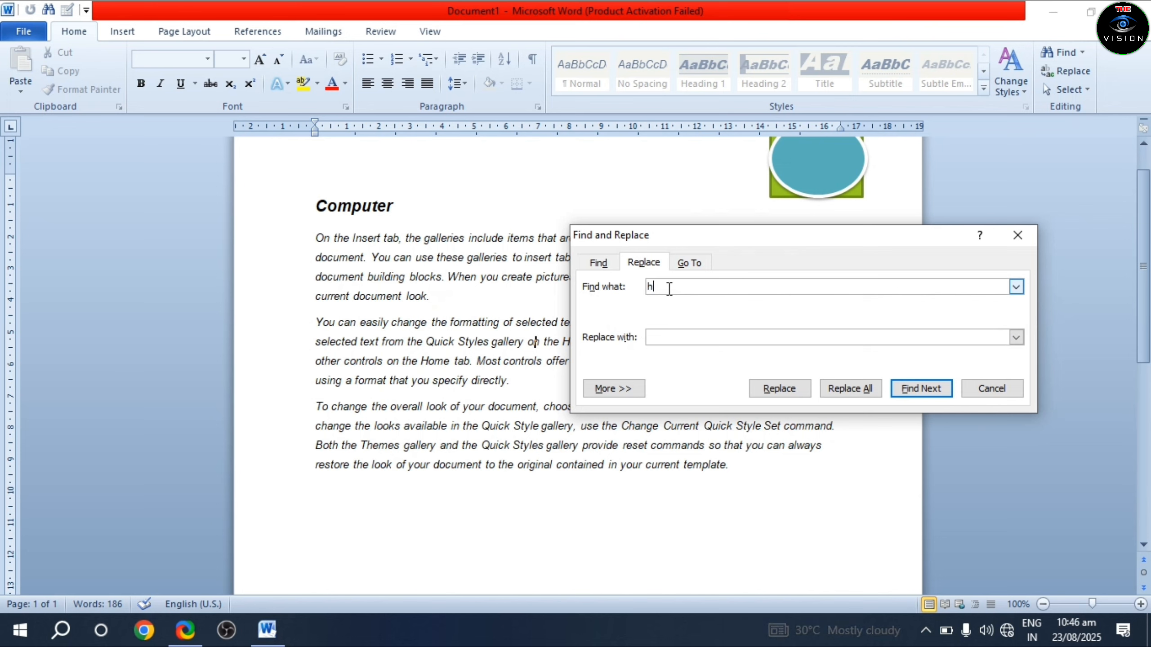
key(BackSpace)
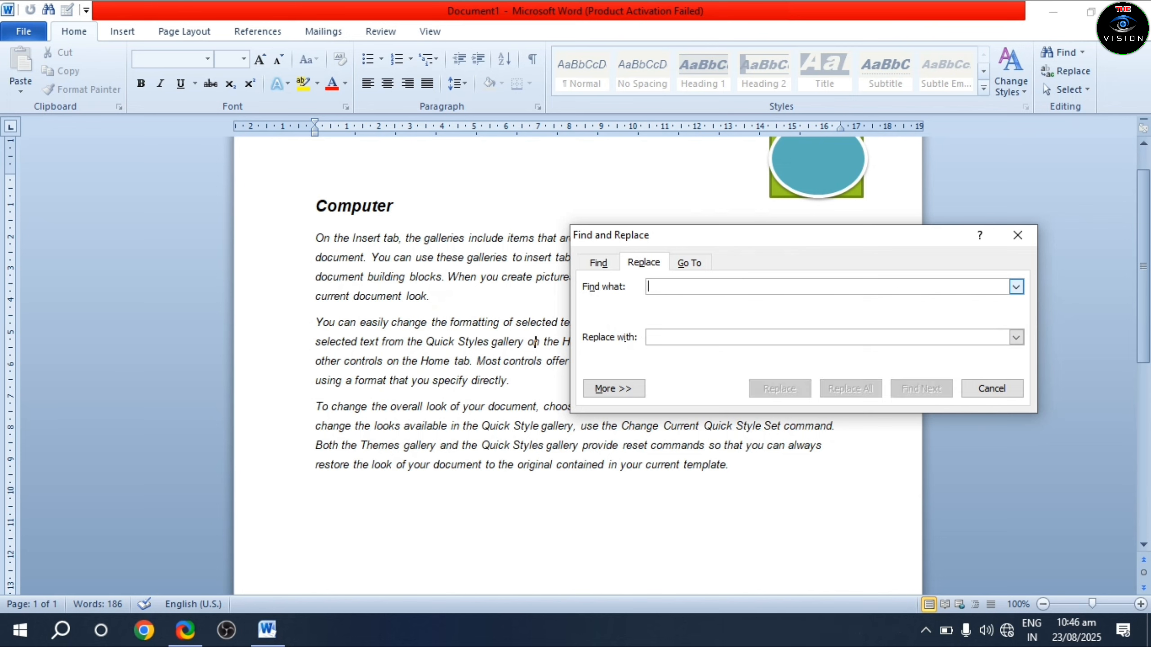
text(On)
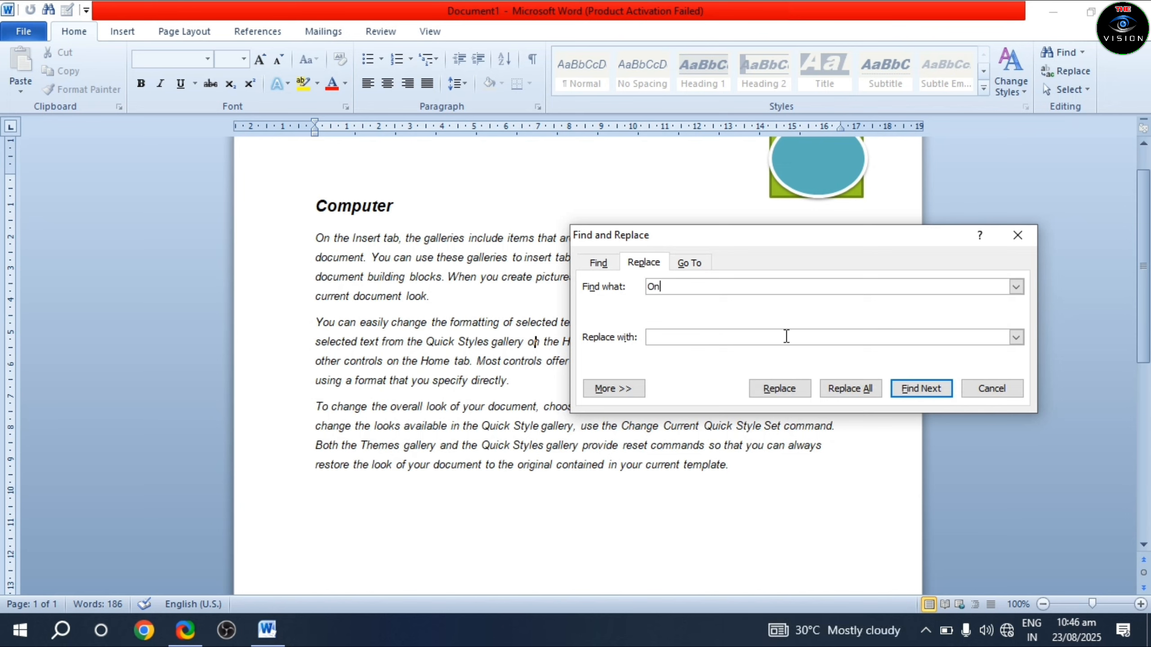
click(910, 389)
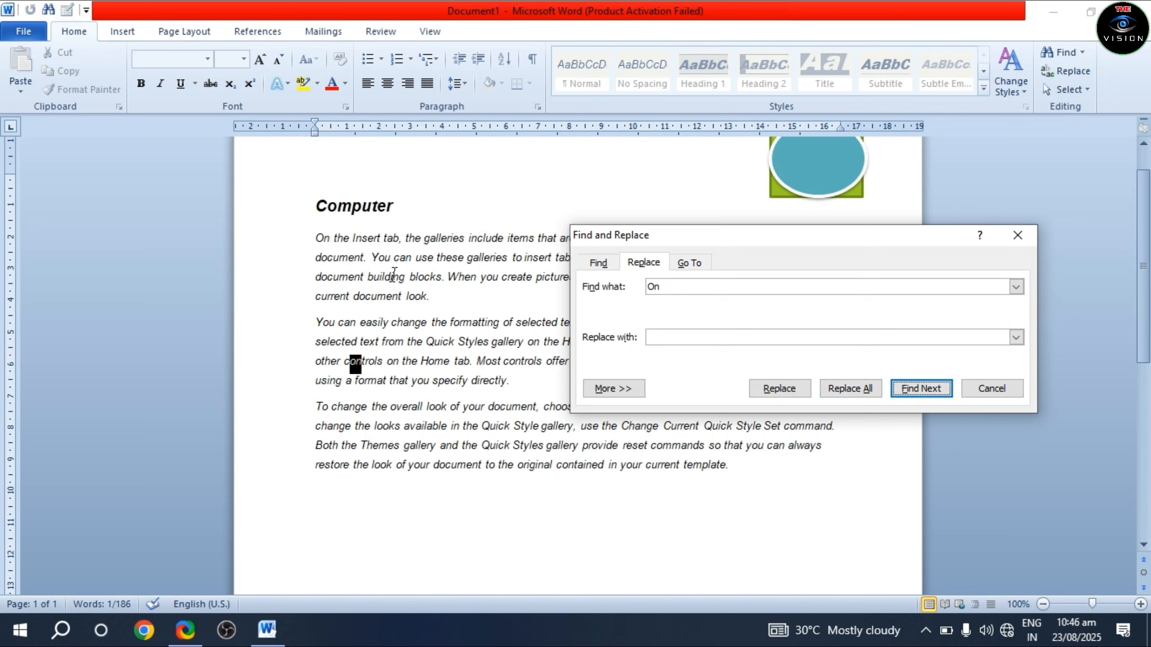
Step: Replace every occurrence of "On" with "Computer", keeping the dialog clear of the body text, and close it
click(661, 338)
text(CV)
text(mputer)
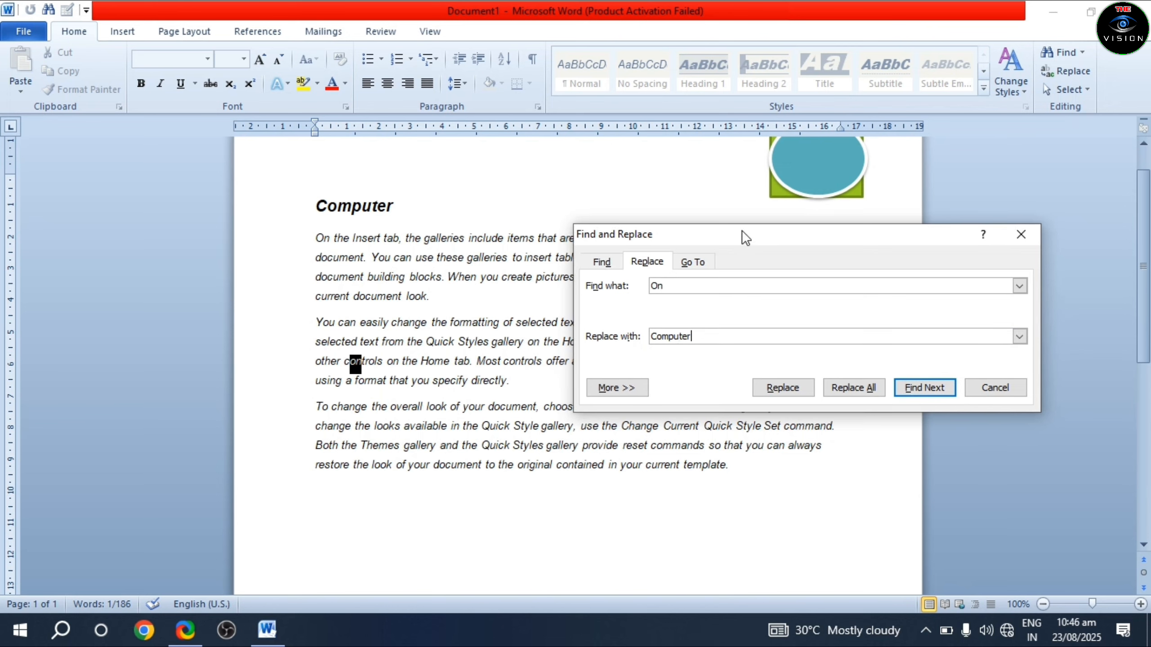
drag(740, 242, 556, 107)
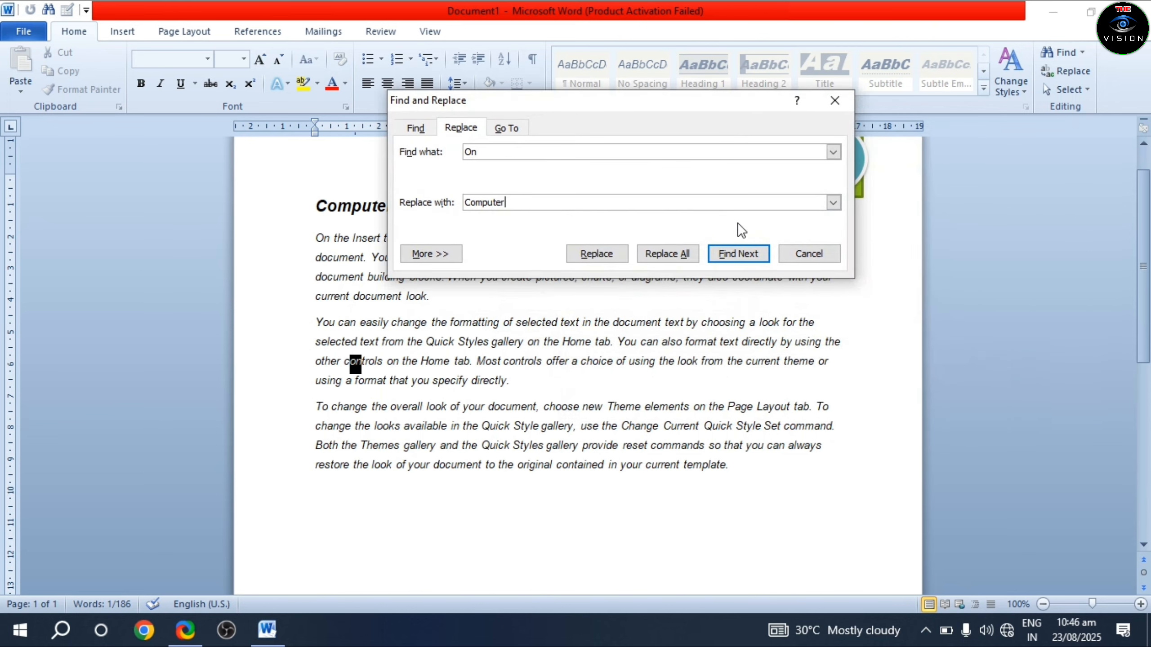
click(672, 256)
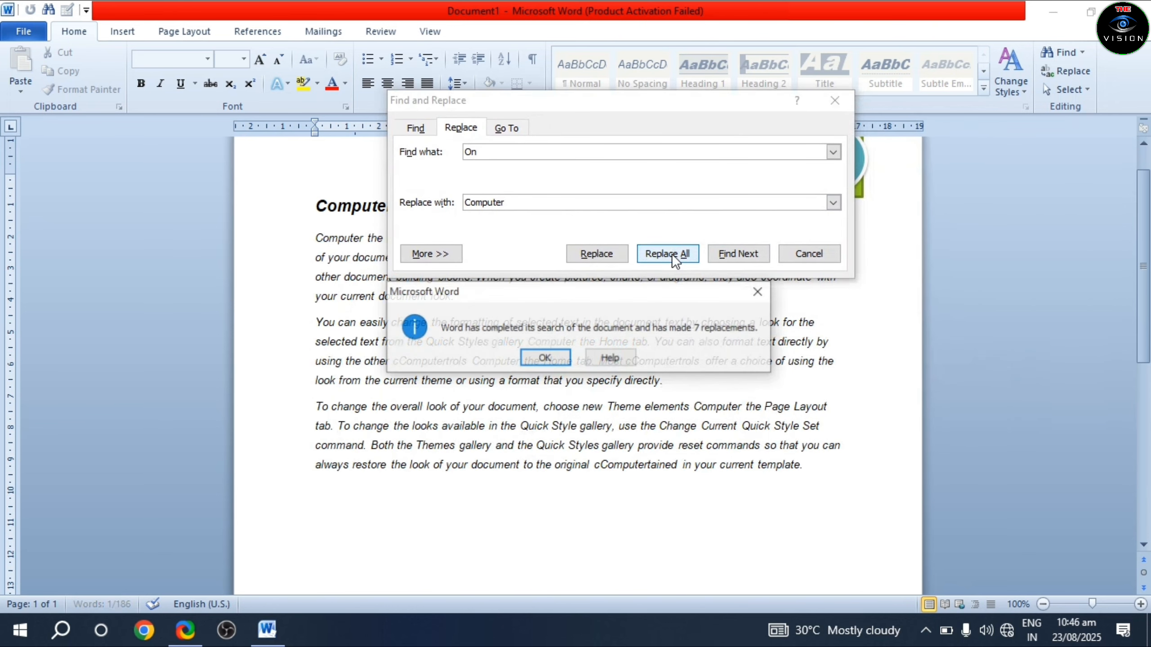
click(545, 358)
click(833, 107)
Step: Examine the replaced words at the start of the first paragraph and within the second and third paragraphs
scroll(528, 372, up, 3)
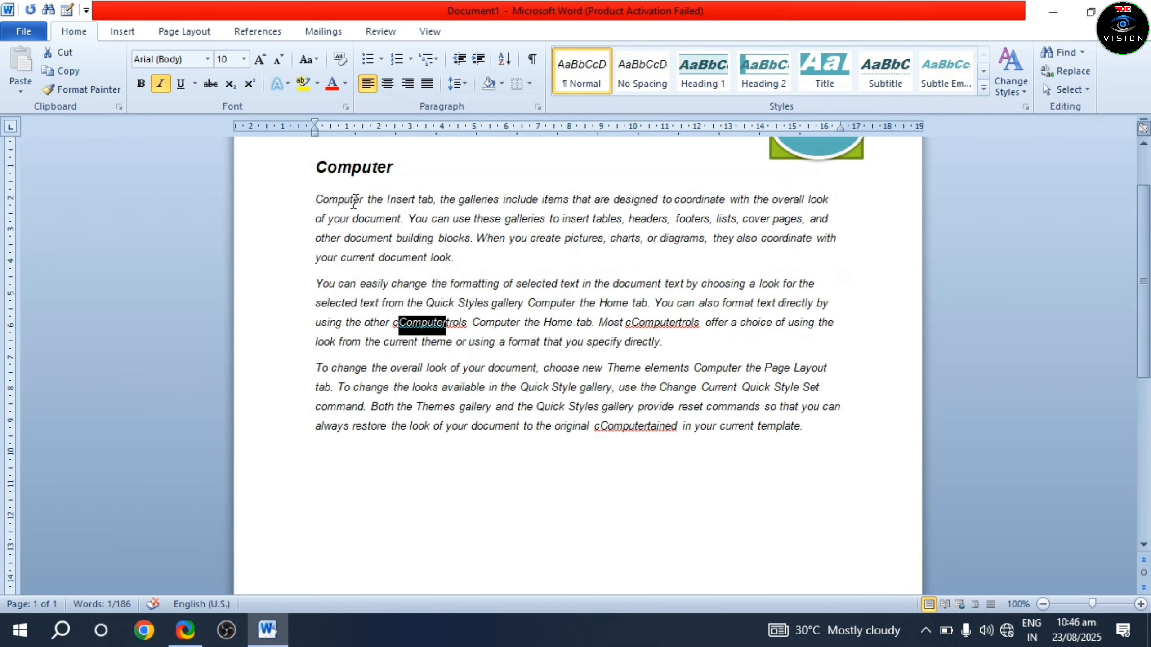
drag(363, 200, 313, 198)
click(313, 199)
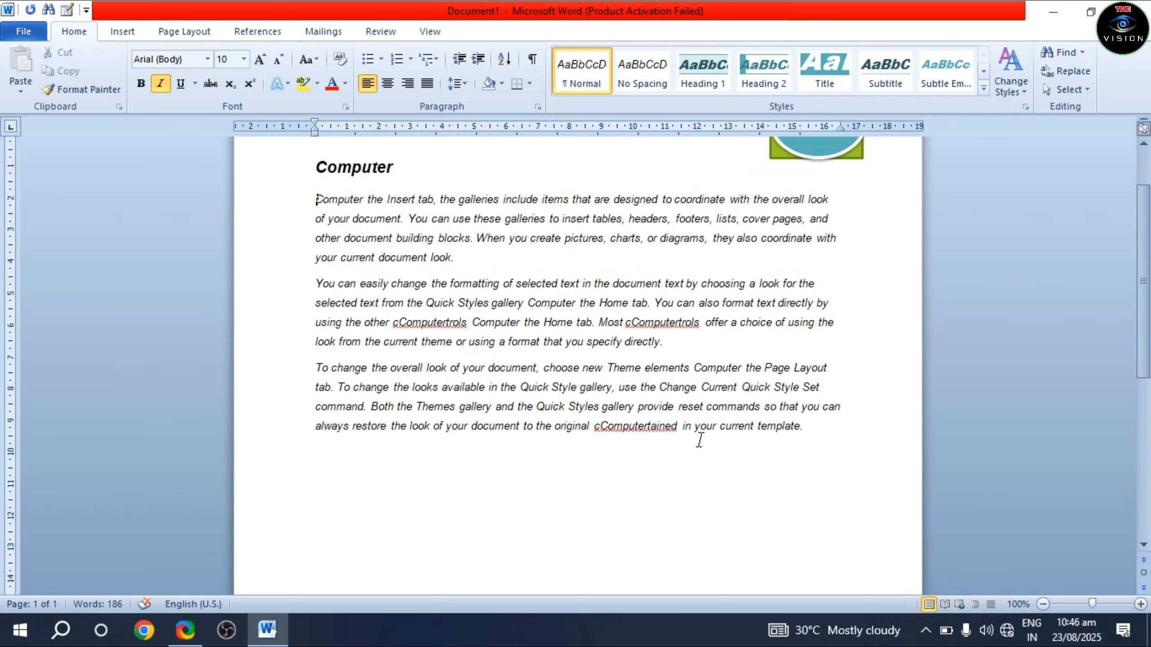
drag(632, 426, 599, 427)
click(608, 427)
drag(679, 324, 639, 331)
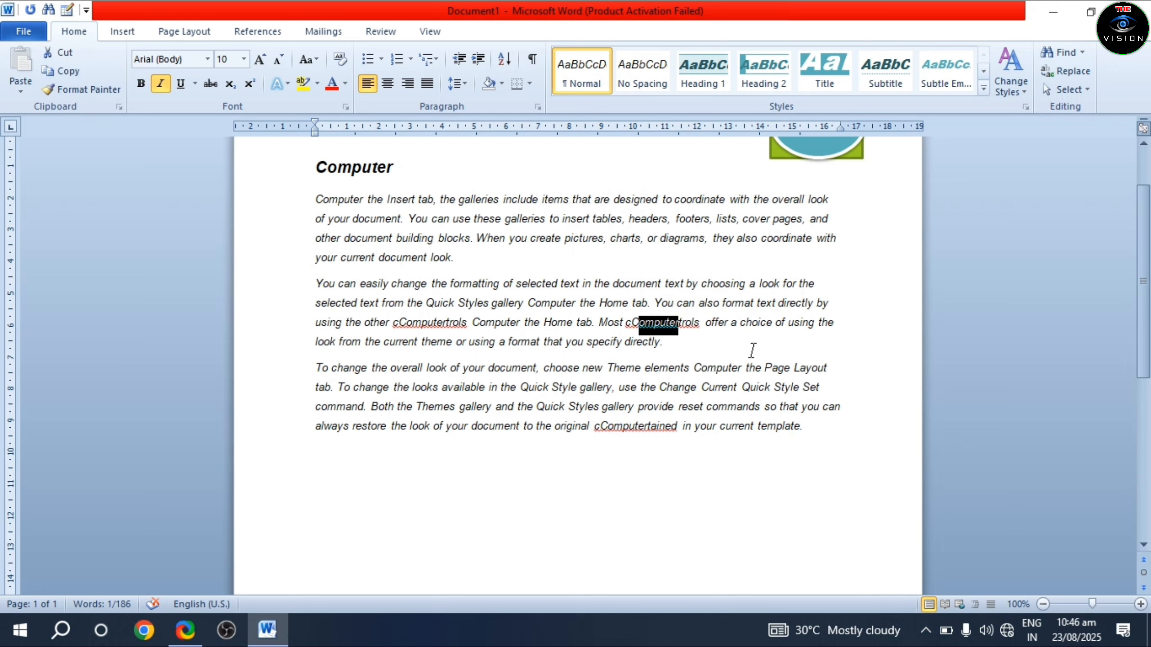
click(733, 341)
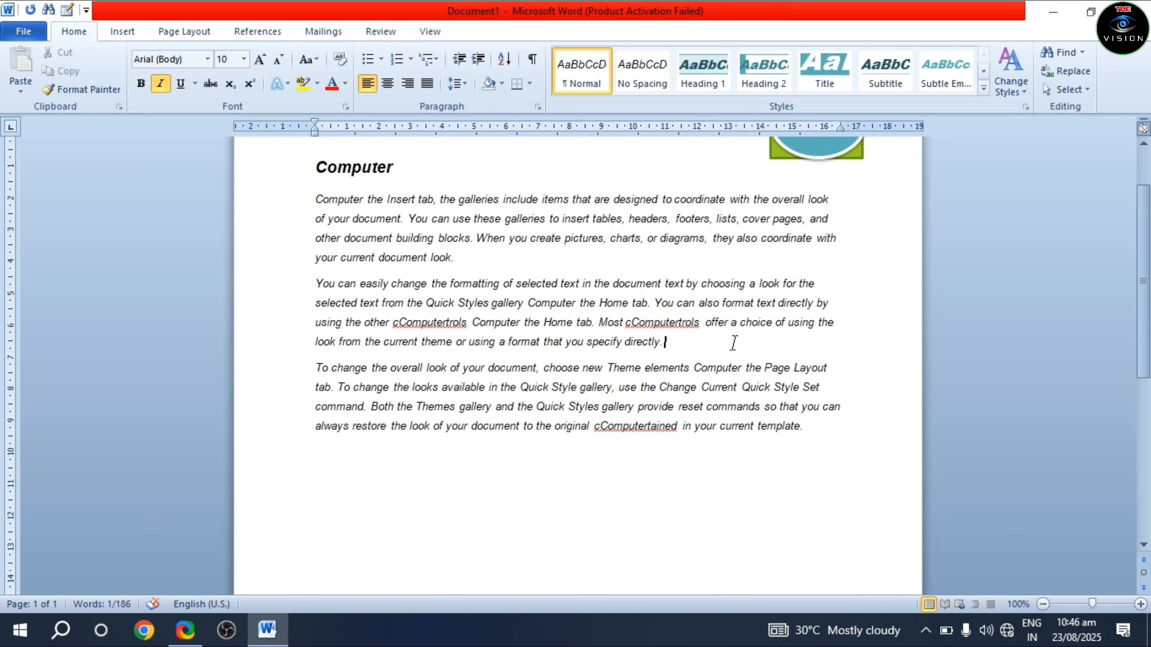
scroll(731, 345, up, 3)
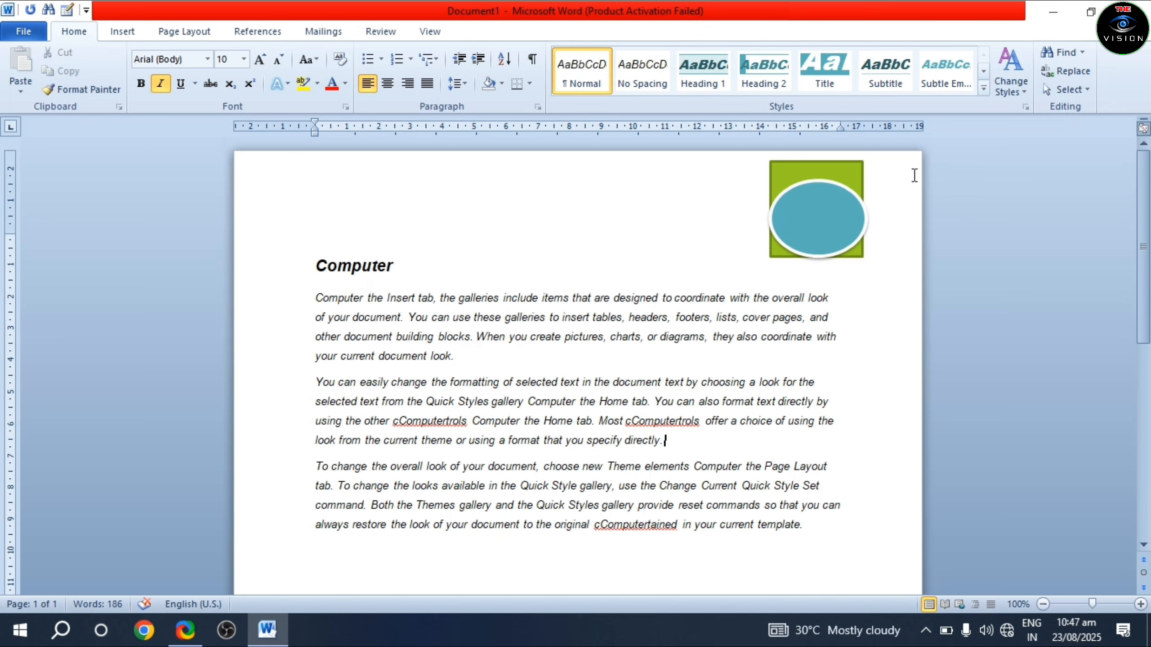
Step: Select the document's entire contents and clear the selection
click(1077, 89)
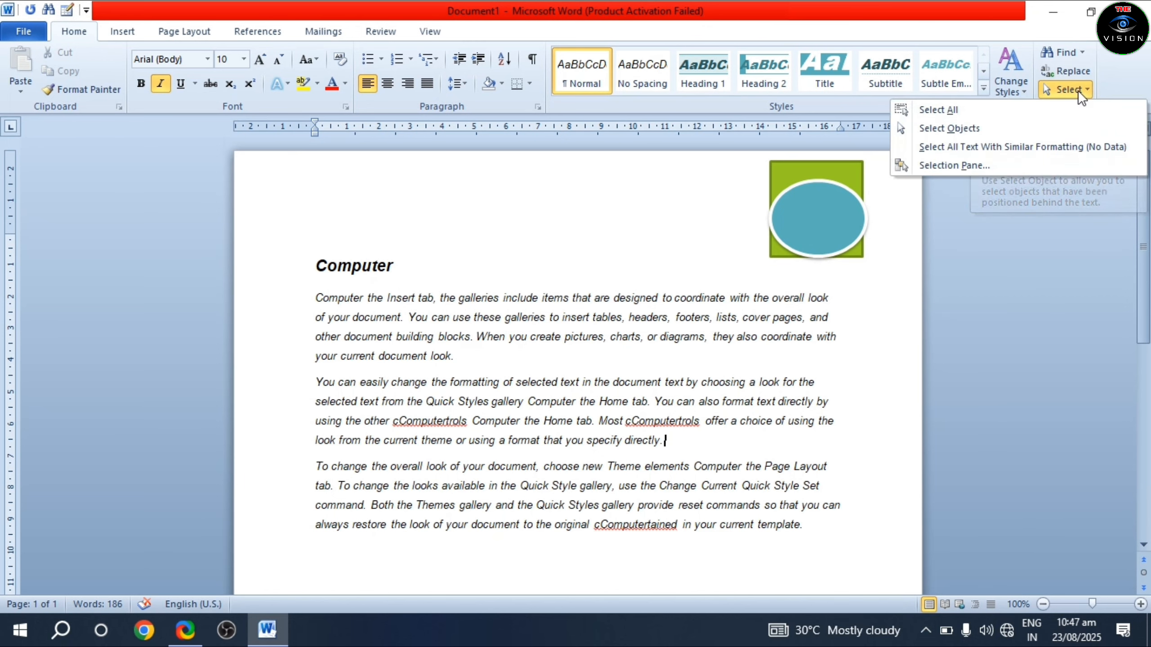
click(943, 112)
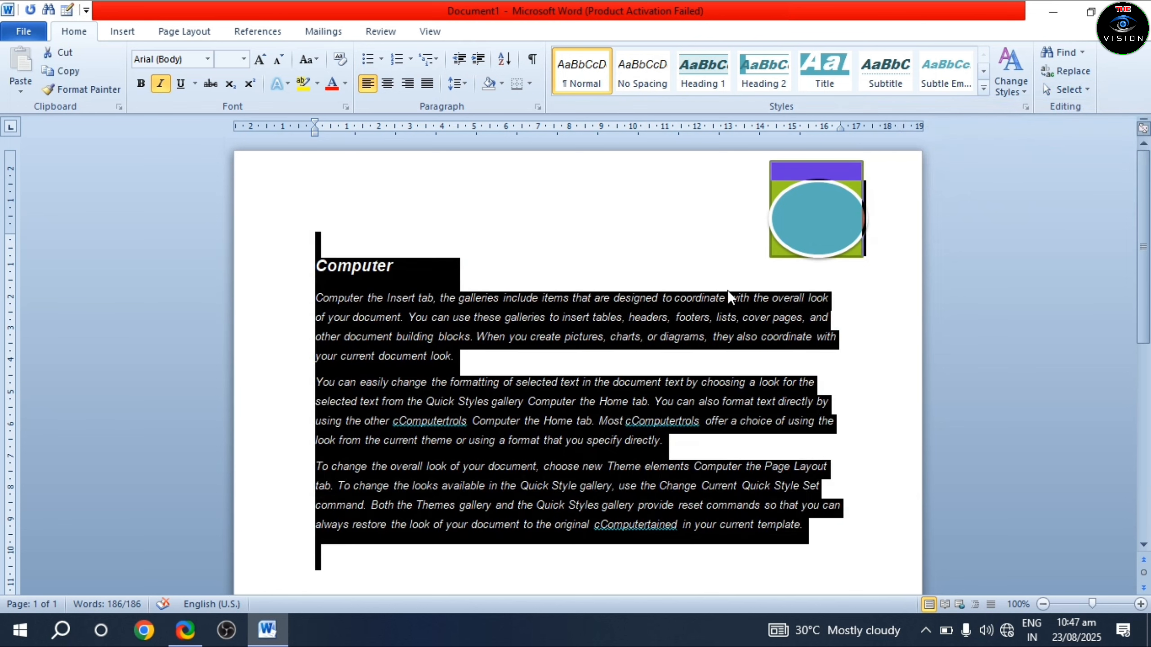
click(700, 246)
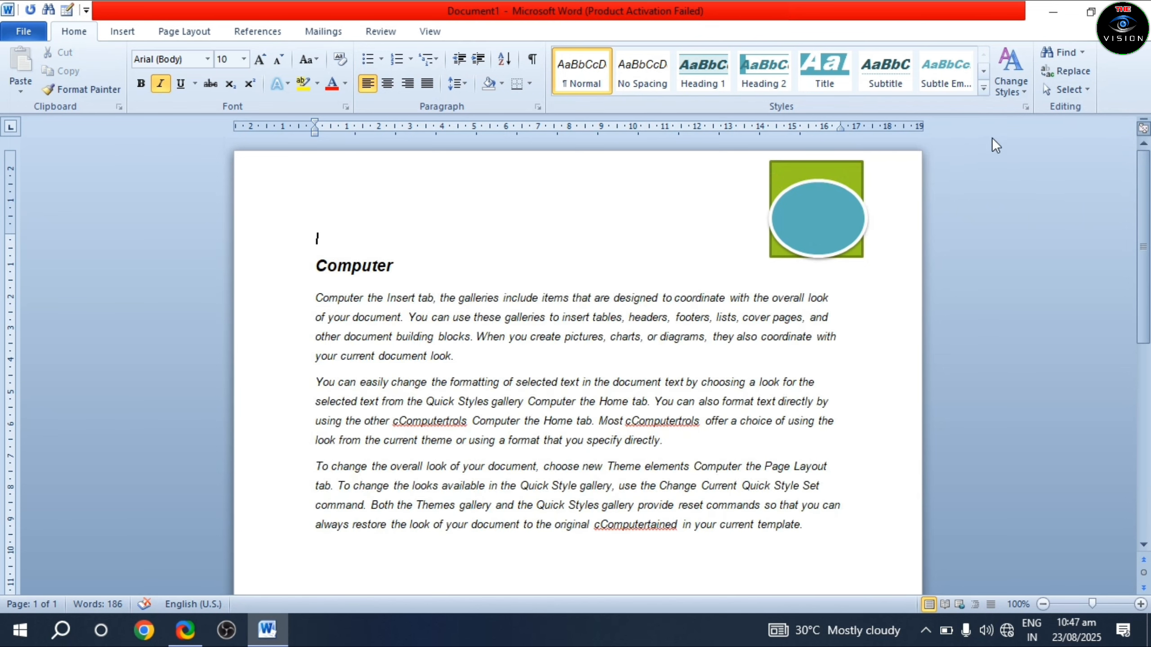
Step: Turn on Select Objects and move the blue ellipse off the green square, down towards the first body paragraph
click(1065, 90)
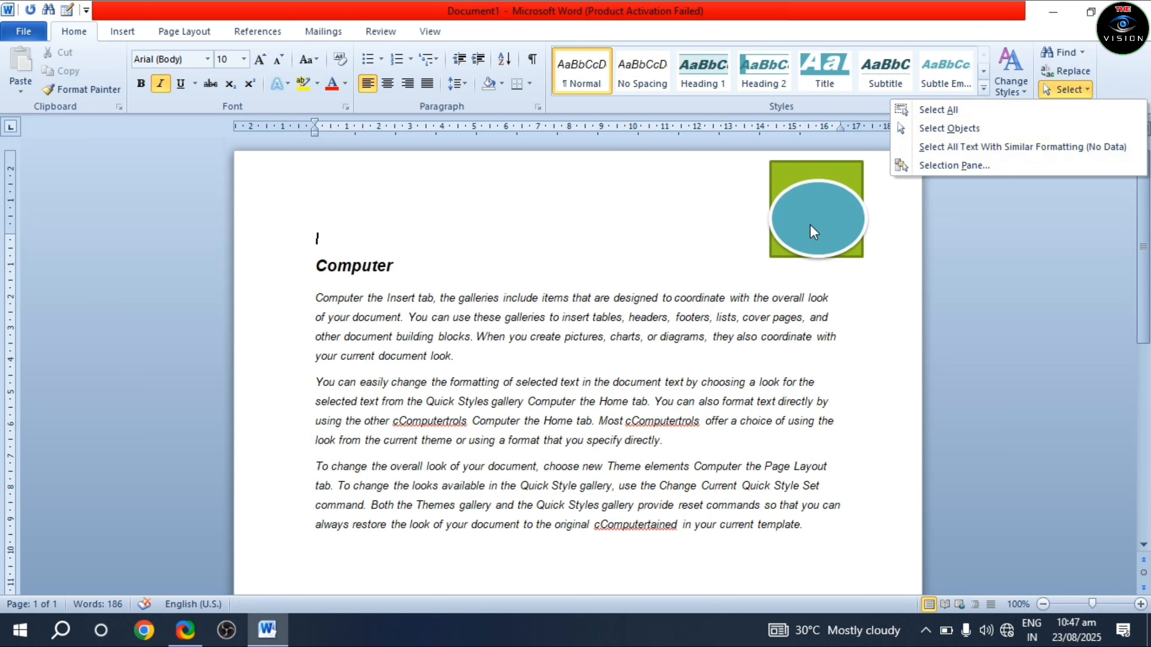
click(938, 129)
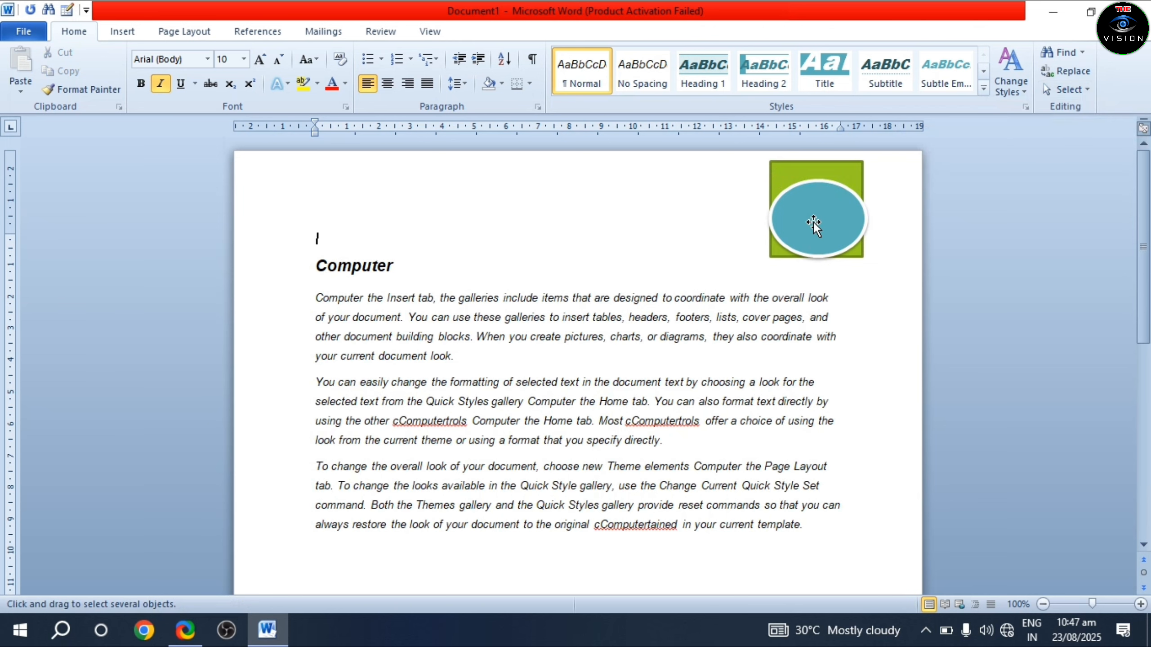
click(813, 225)
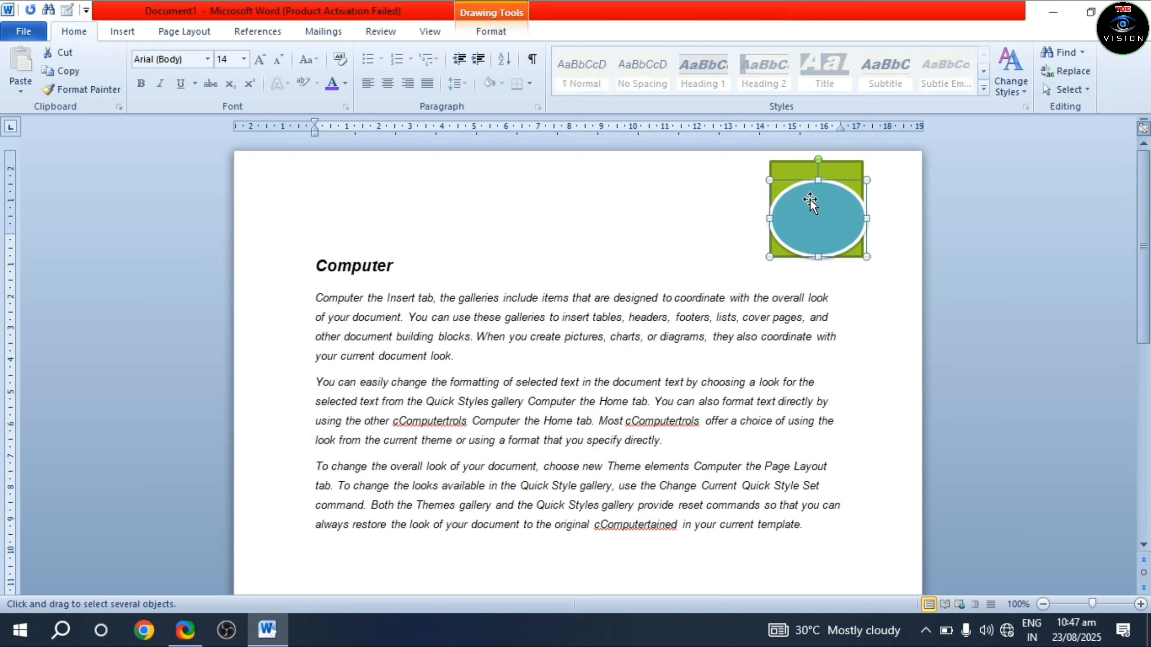
click(800, 169)
drag(827, 205, 726, 233)
Step: Select the ellipse and the green square together, move both up towards the page's upper-right corner, and clear the selection
click(813, 195)
shift+click(794, 210)
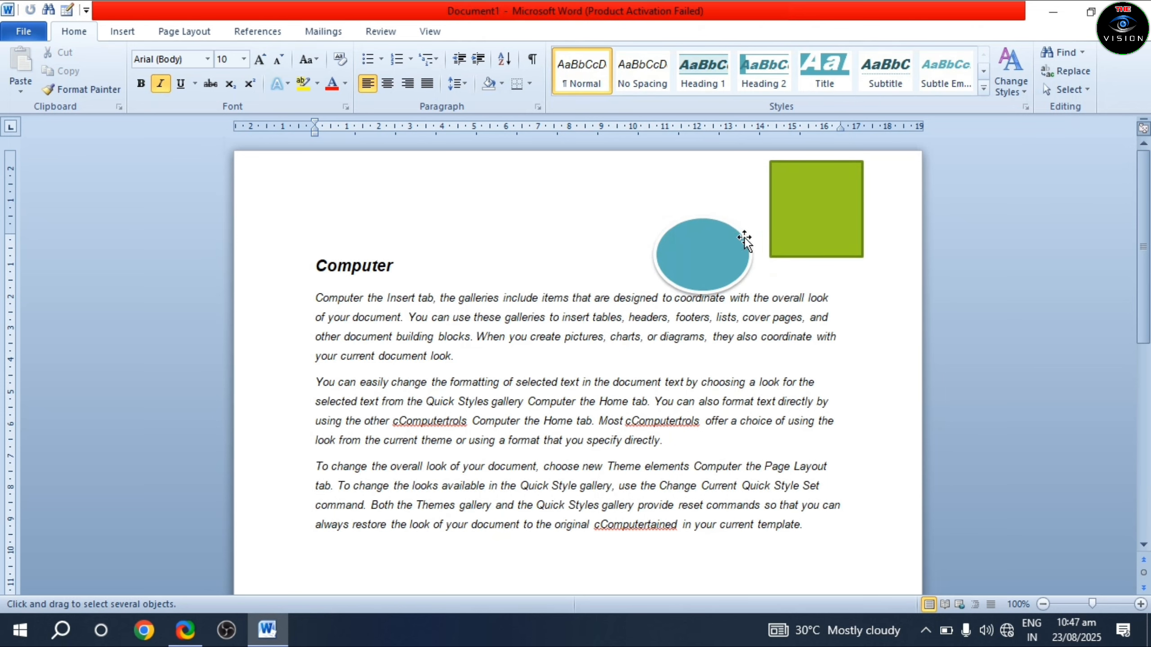
shift+click(745, 238)
shift+click(819, 204)
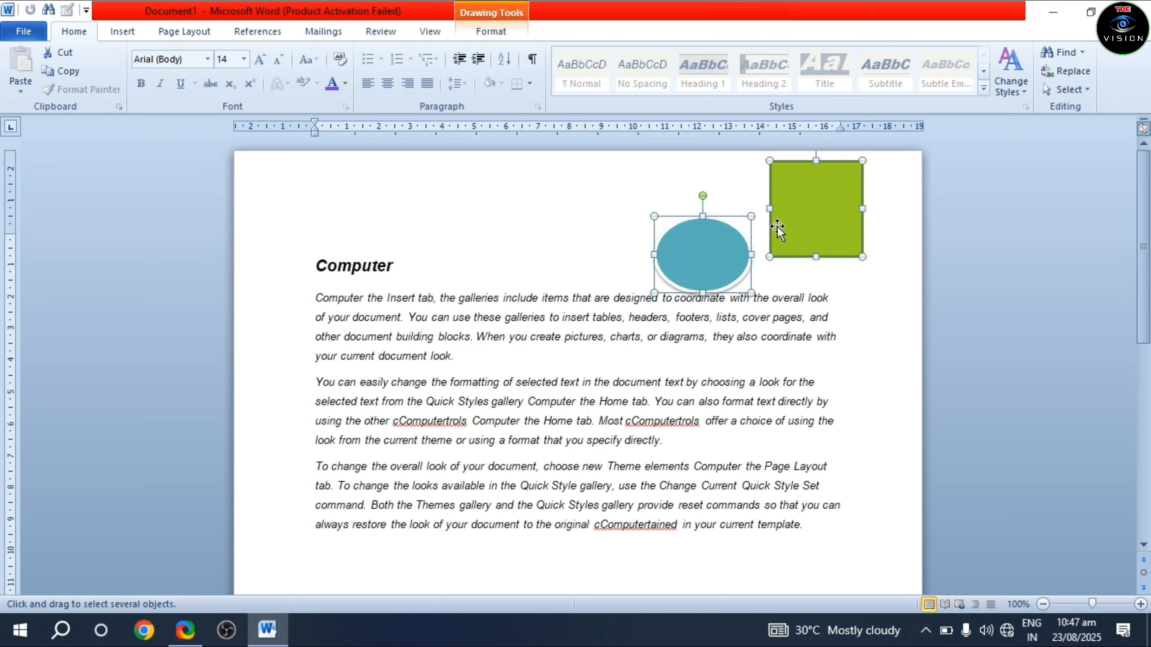
drag(706, 255, 743, 211)
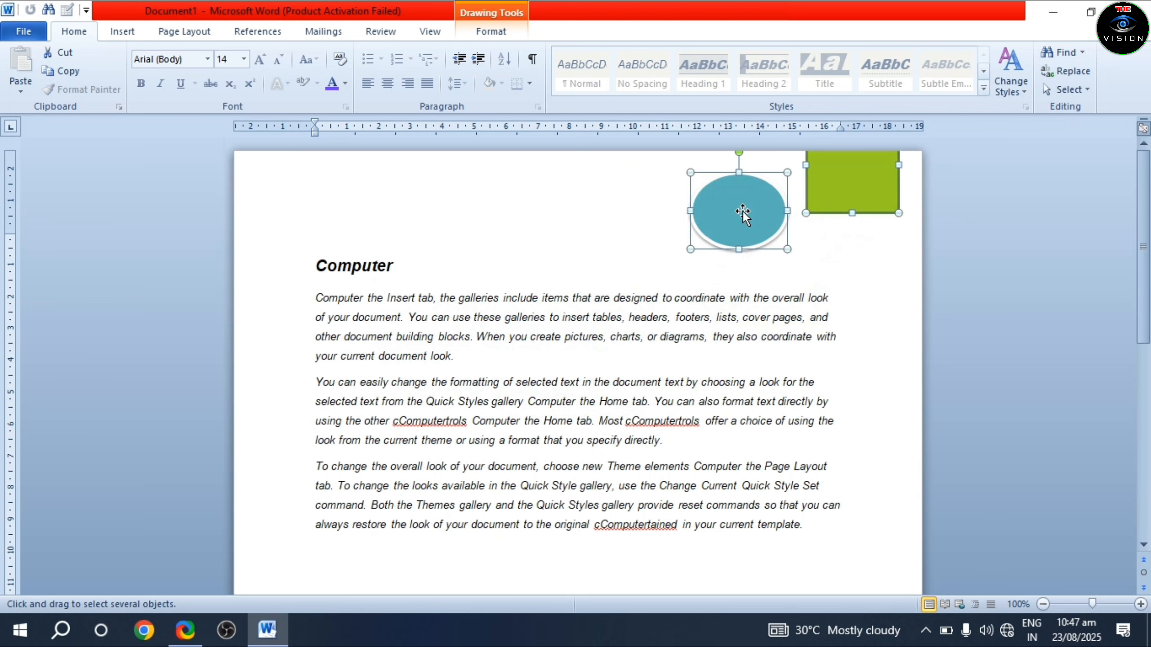
click(1065, 90)
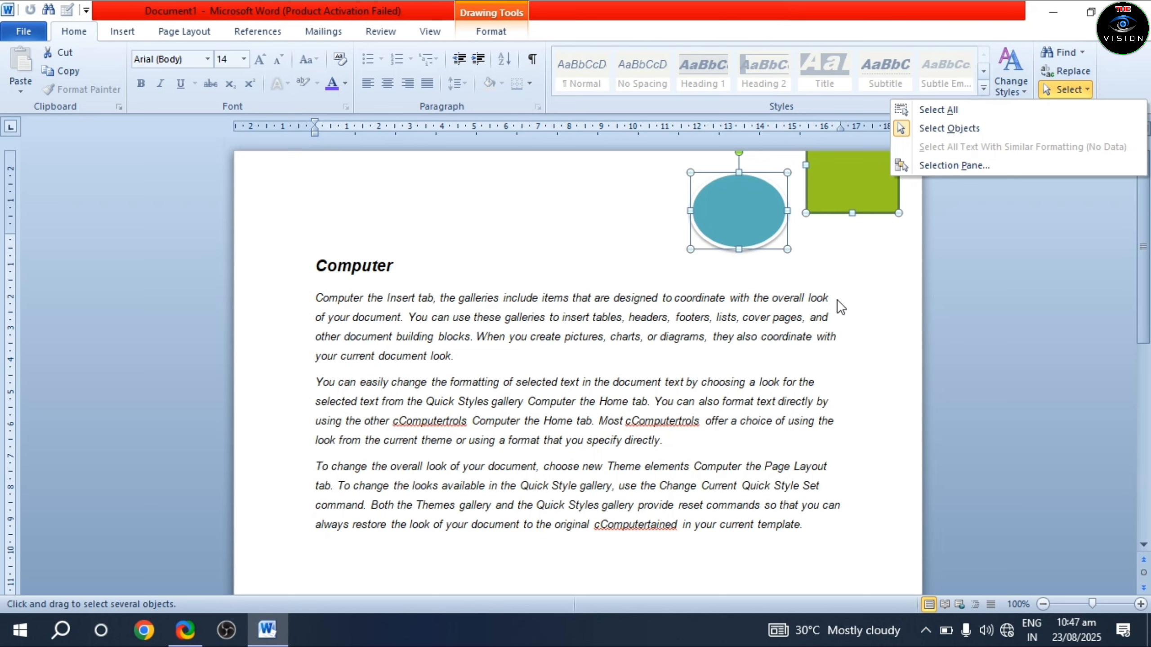
click(821, 268)
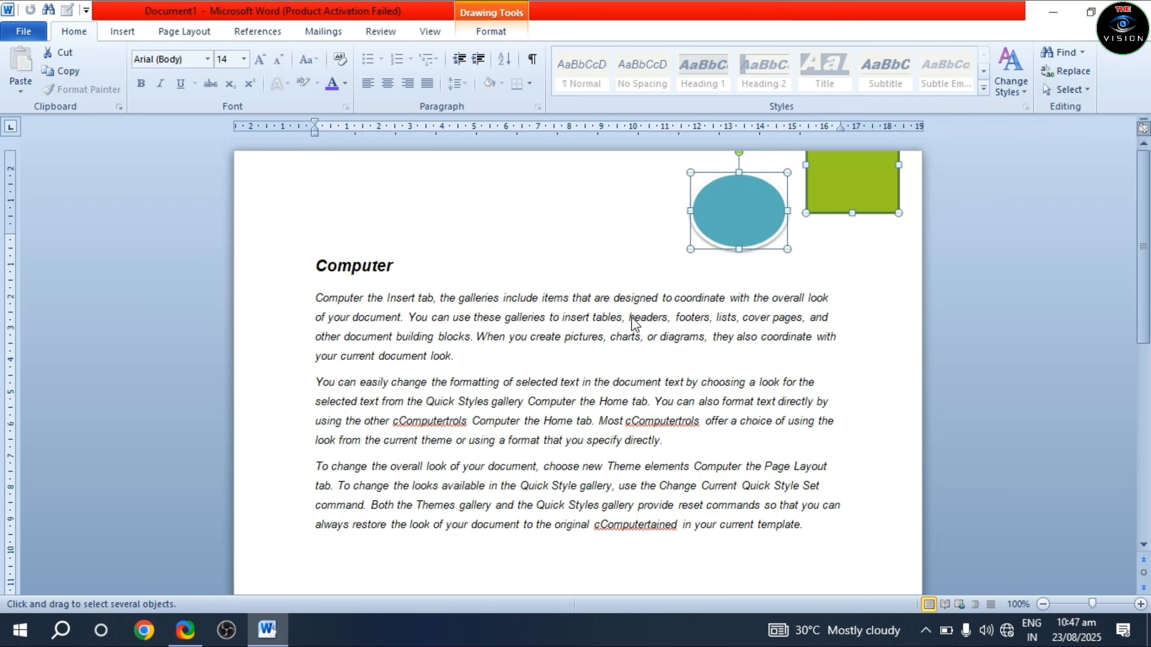
click(509, 248)
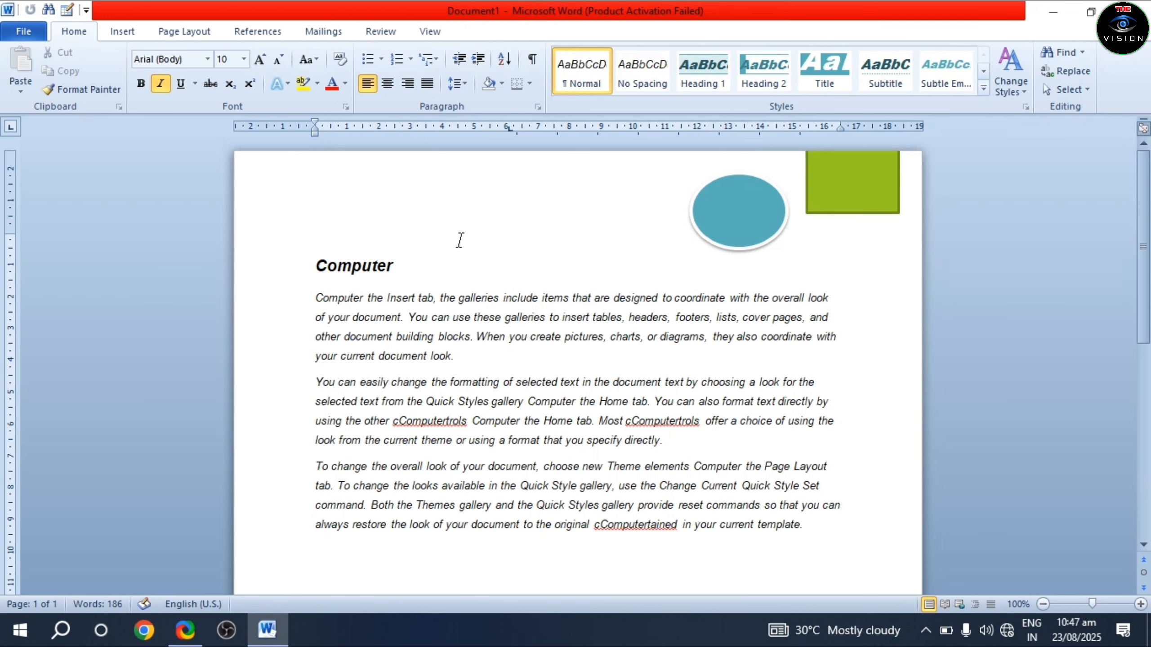
Step: Format "Computer the Insert tab" in the first paragraph as bold, underlined, size 14 with a yellow highlight
drag(433, 299, 334, 300)
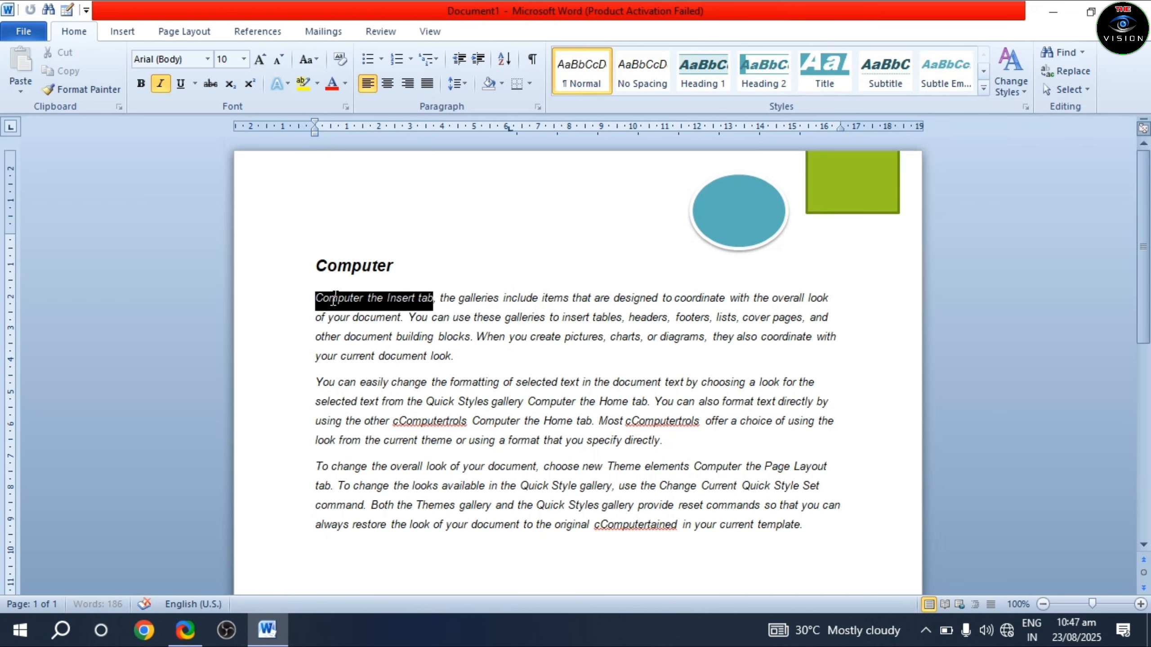
click(148, 83)
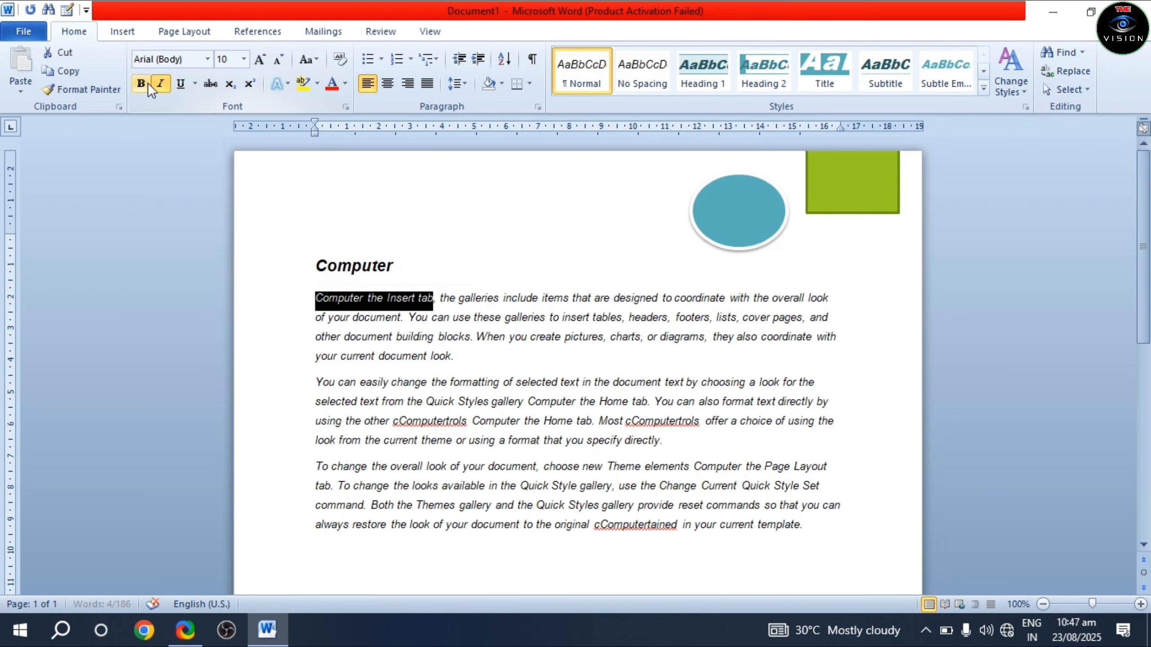
click(182, 83)
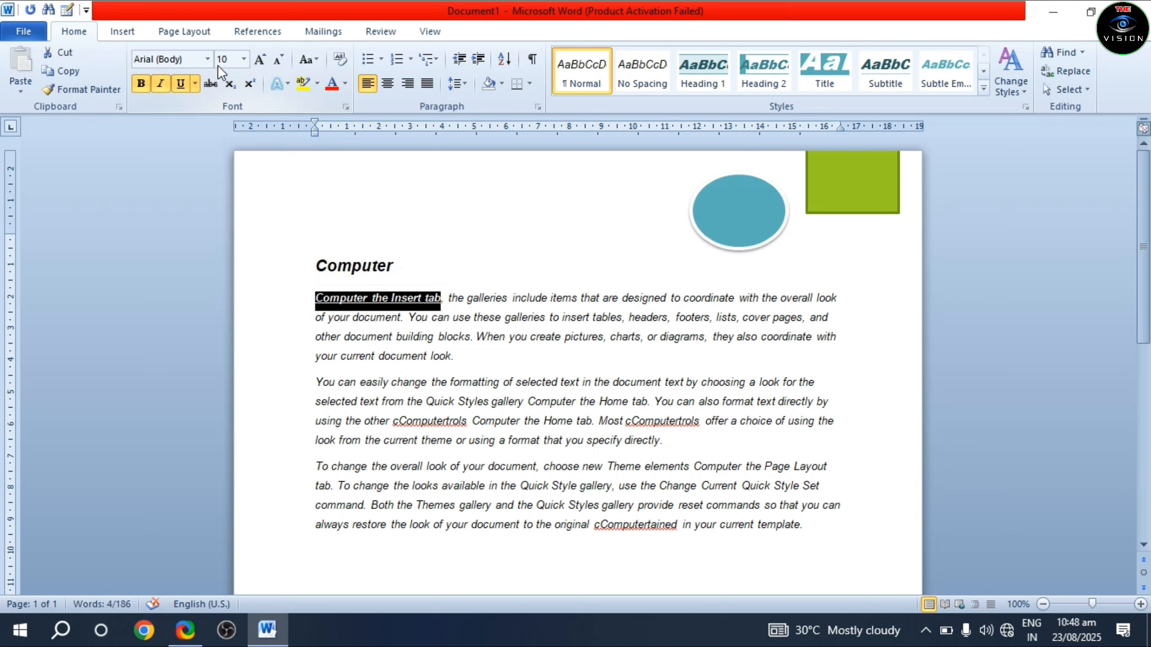
click(256, 62)
click(256, 61)
click(256, 61)
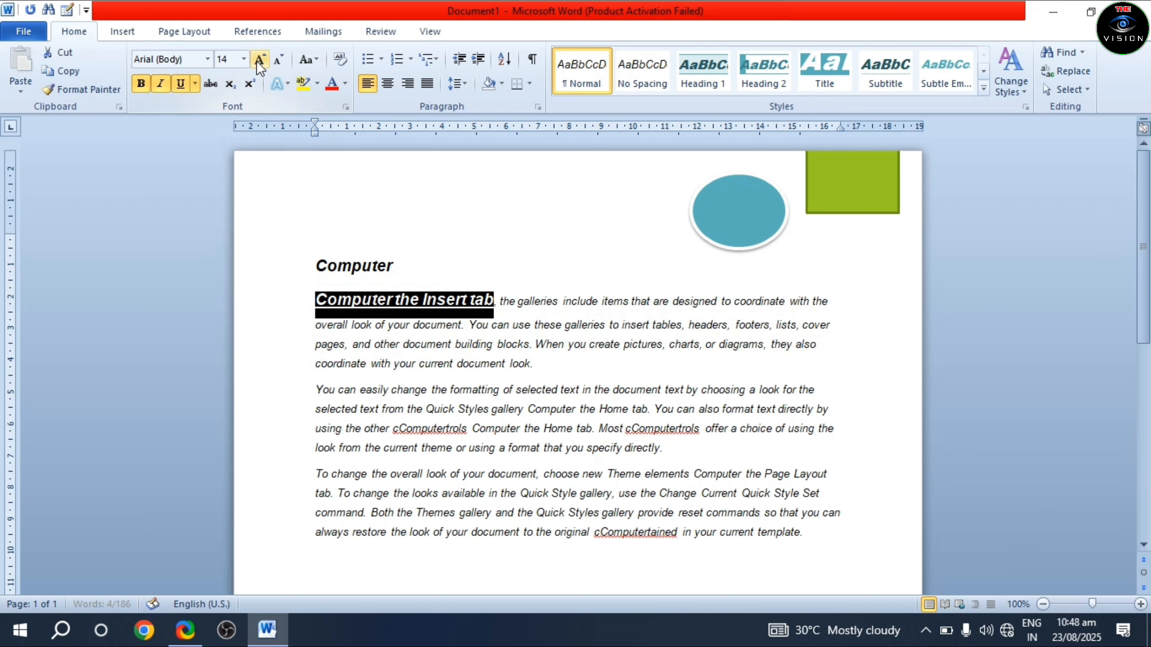
click(318, 84)
click(307, 108)
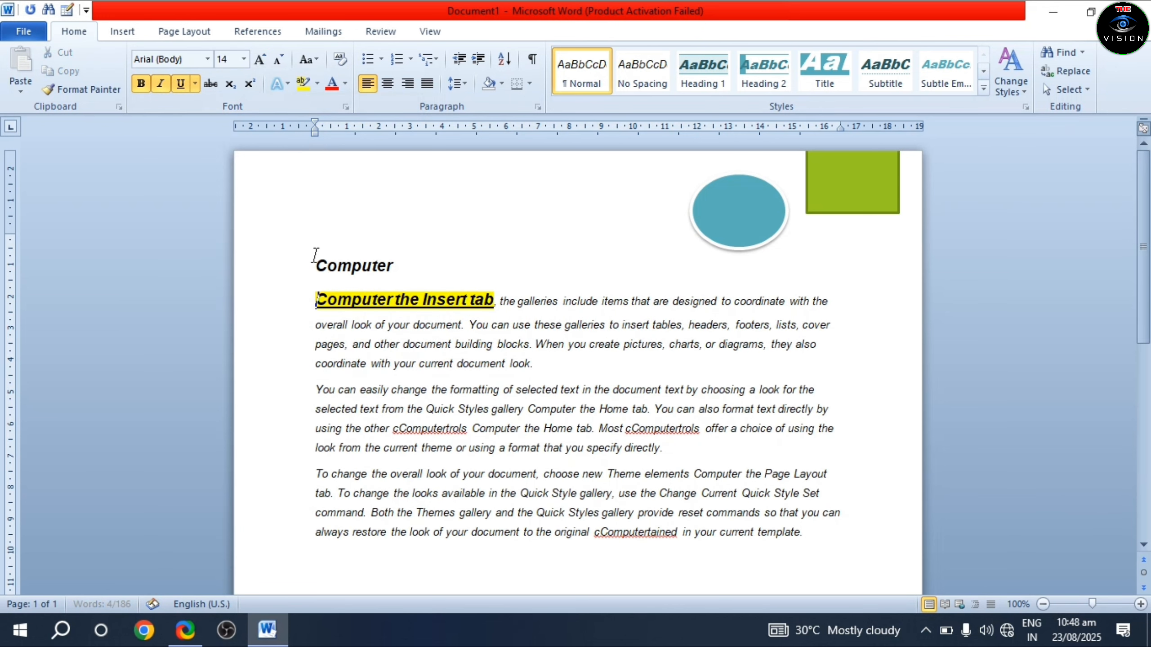
Step: Copy the formatting of "Computer the Insert tab" onto "formatting of selected text" in the second paragraph with Format Painter
click(408, 331)
scroll(490, 329, down, 1)
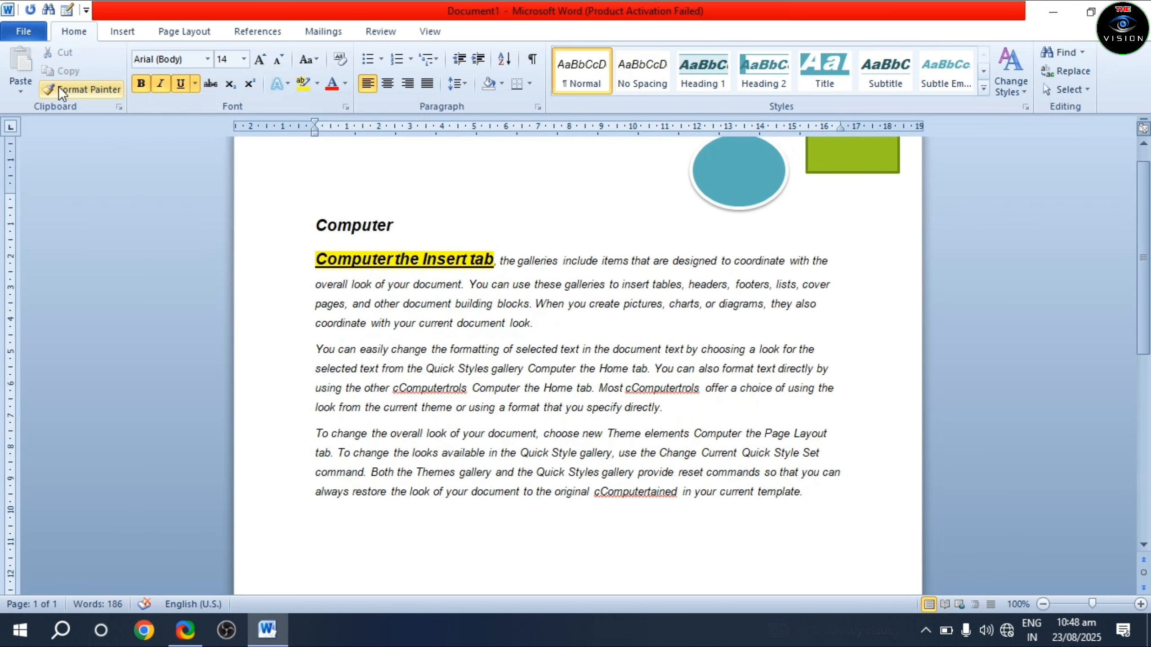
click(100, 87)
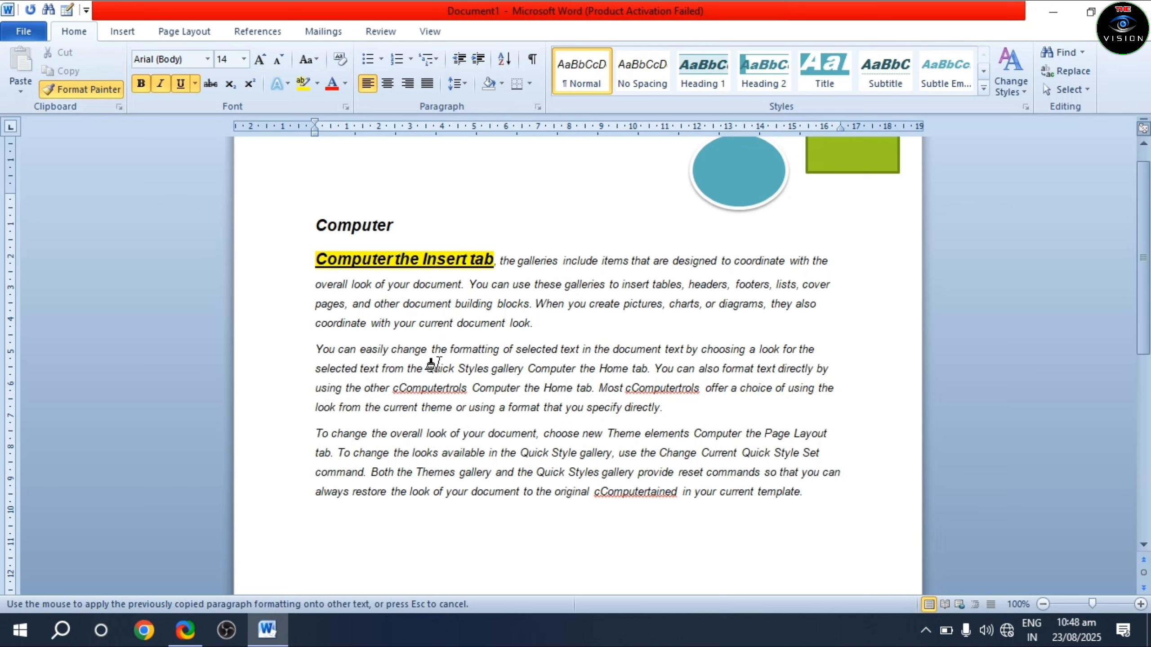
drag(450, 350, 578, 350)
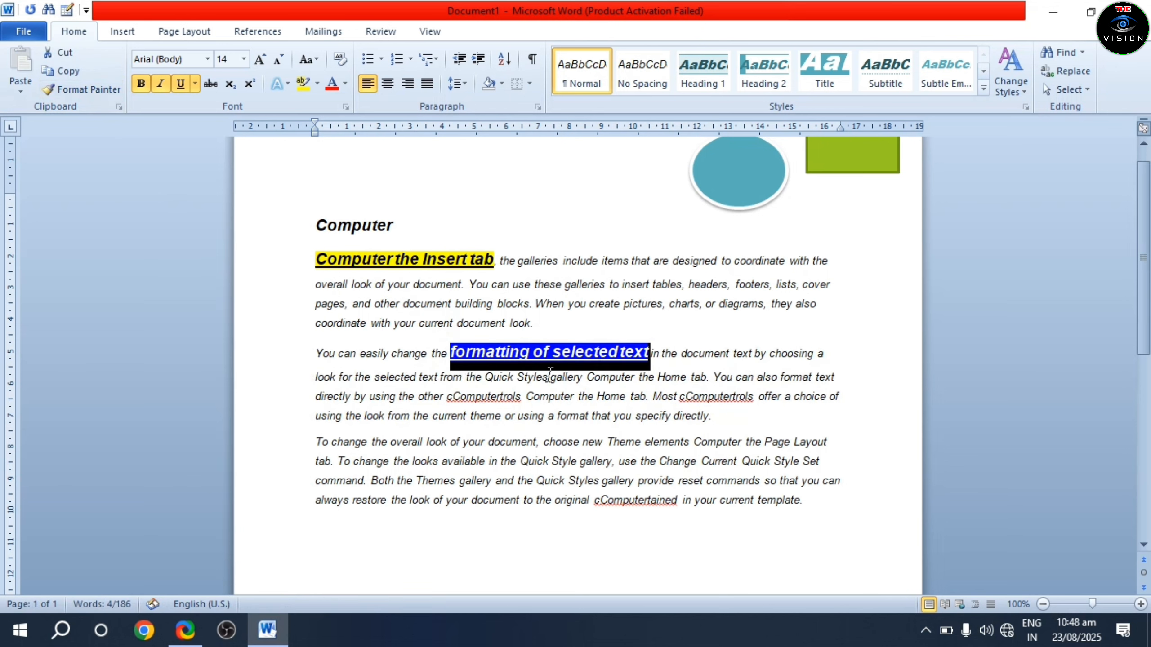
Step: Copy the formatting of "formatting of selected text" onto "document, choose new" and "cComputertained i" in the third paragraph with Format Painter
click(82, 90)
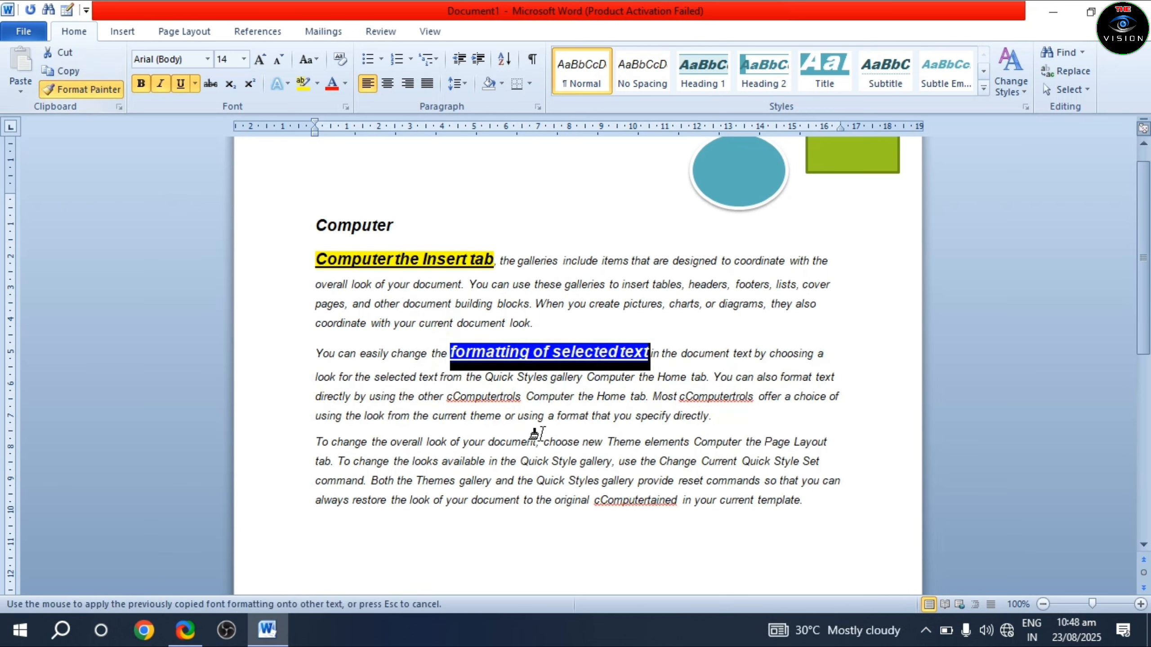
drag(490, 442, 606, 442)
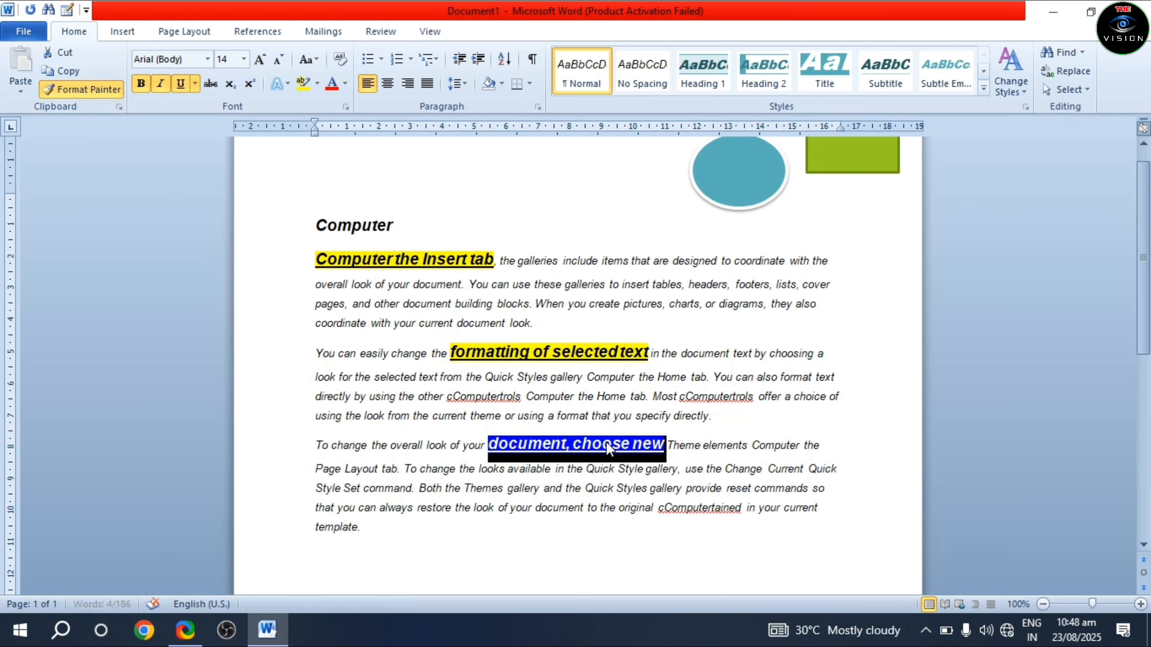
click(75, 86)
drag(658, 511, 750, 511)
click(693, 416)
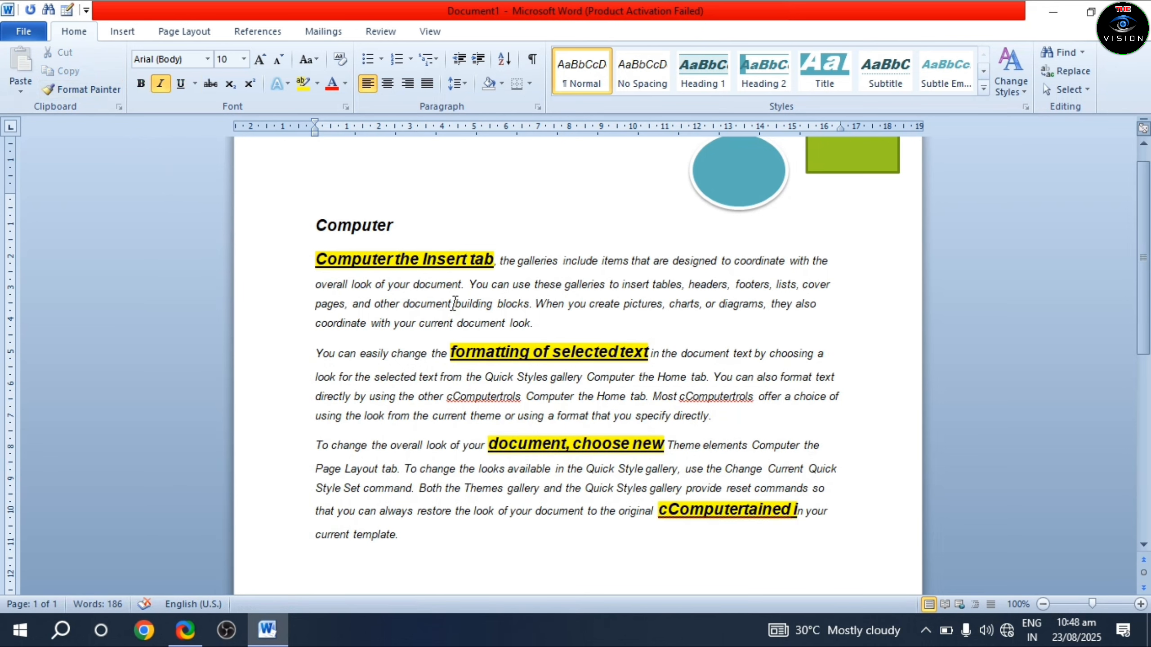
click(700, 511)
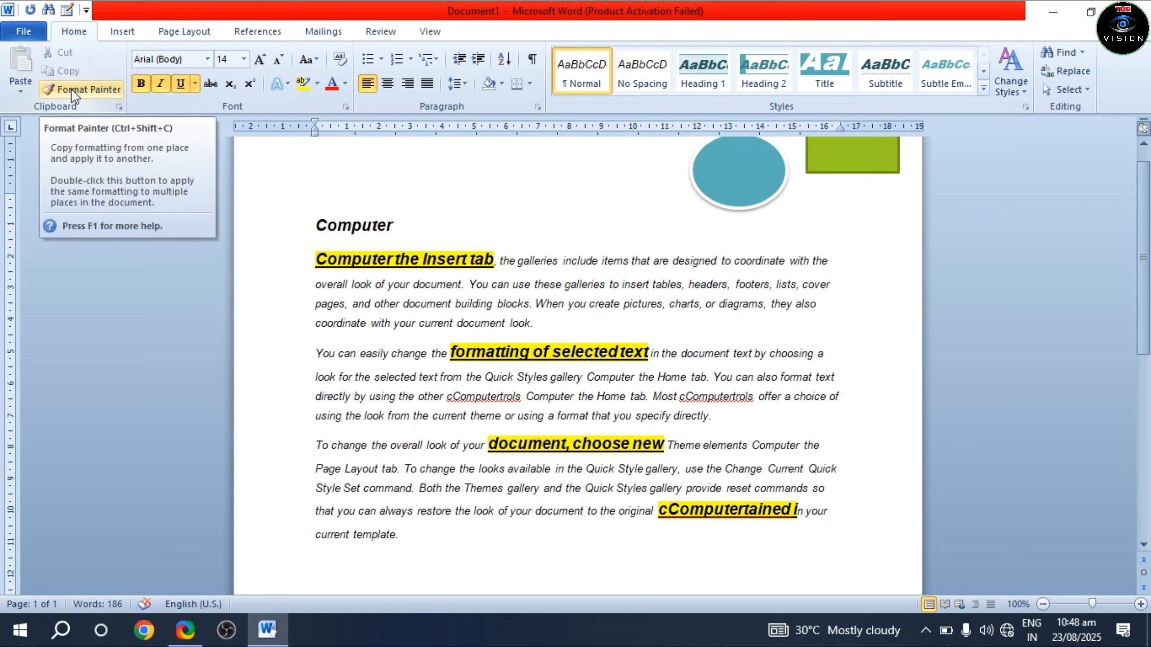
click(1076, 87)
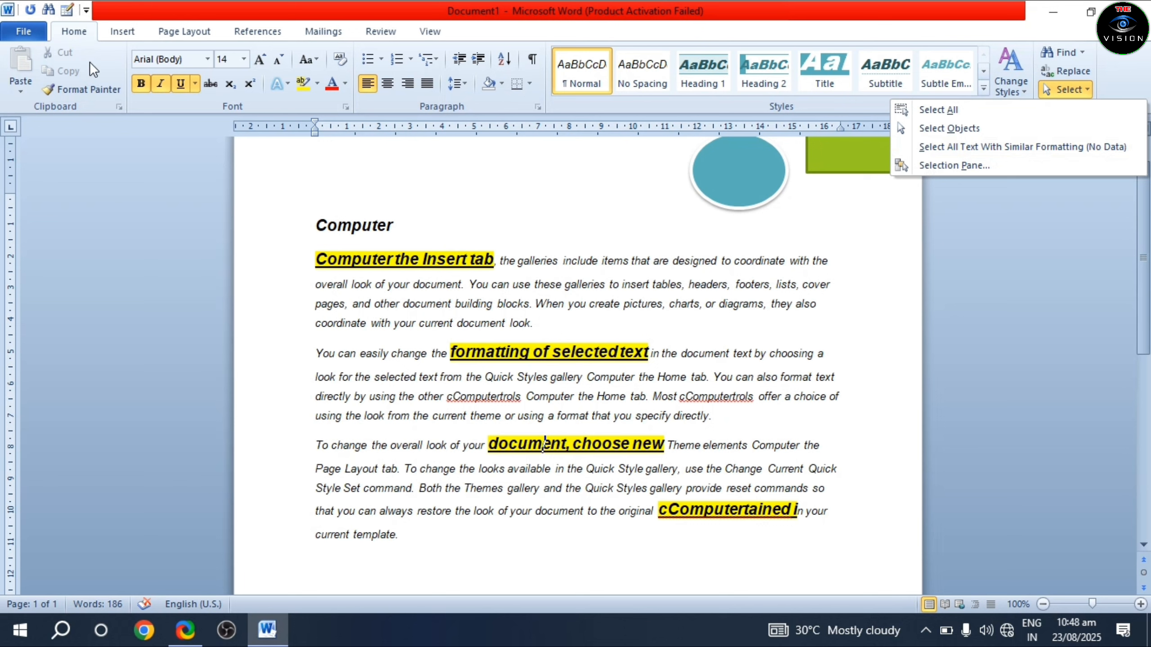
click(575, 263)
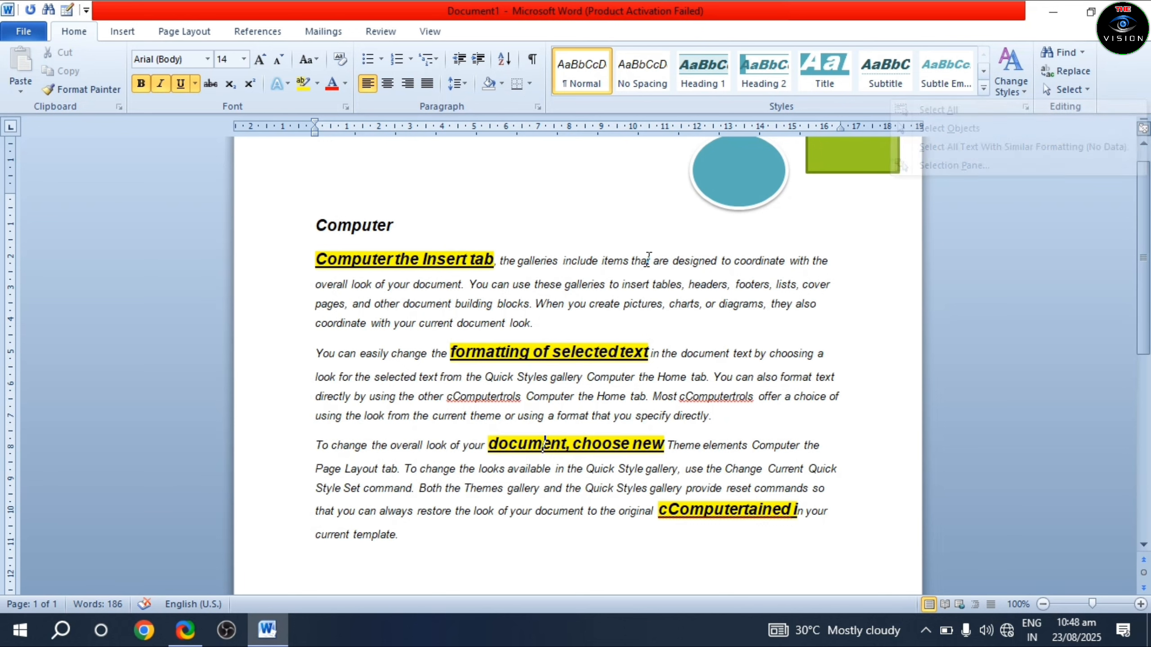
Step: Select all text with formatting similar to the plain body text in the first paragraph, and clear the selection
click(543, 263)
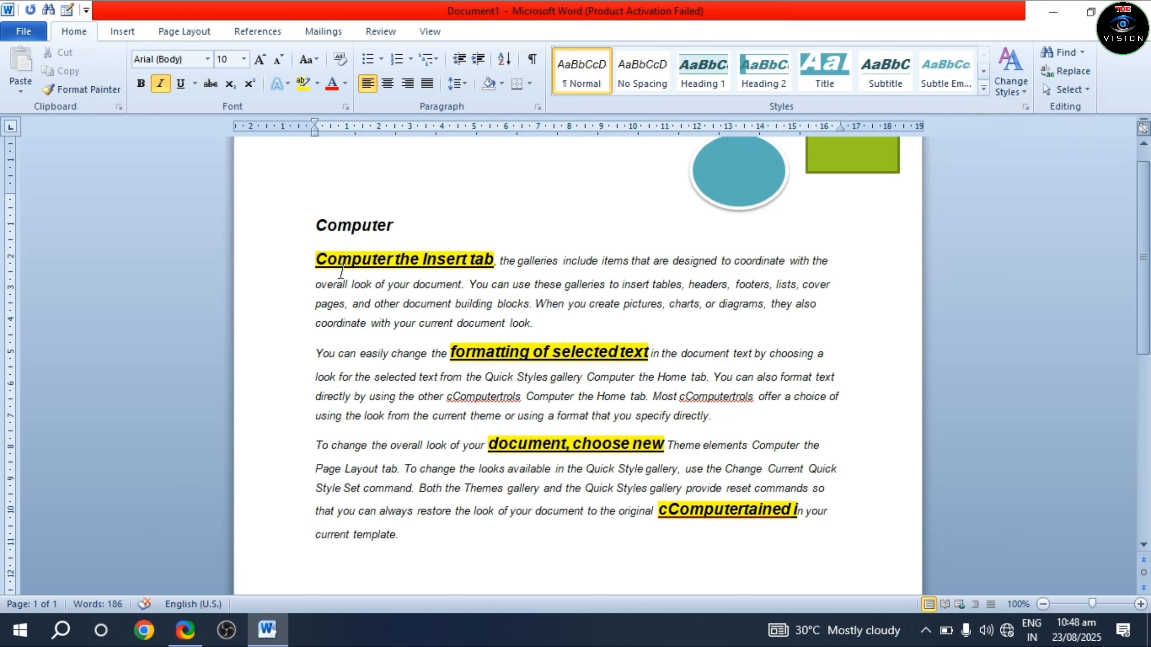
click(625, 267)
click(1071, 94)
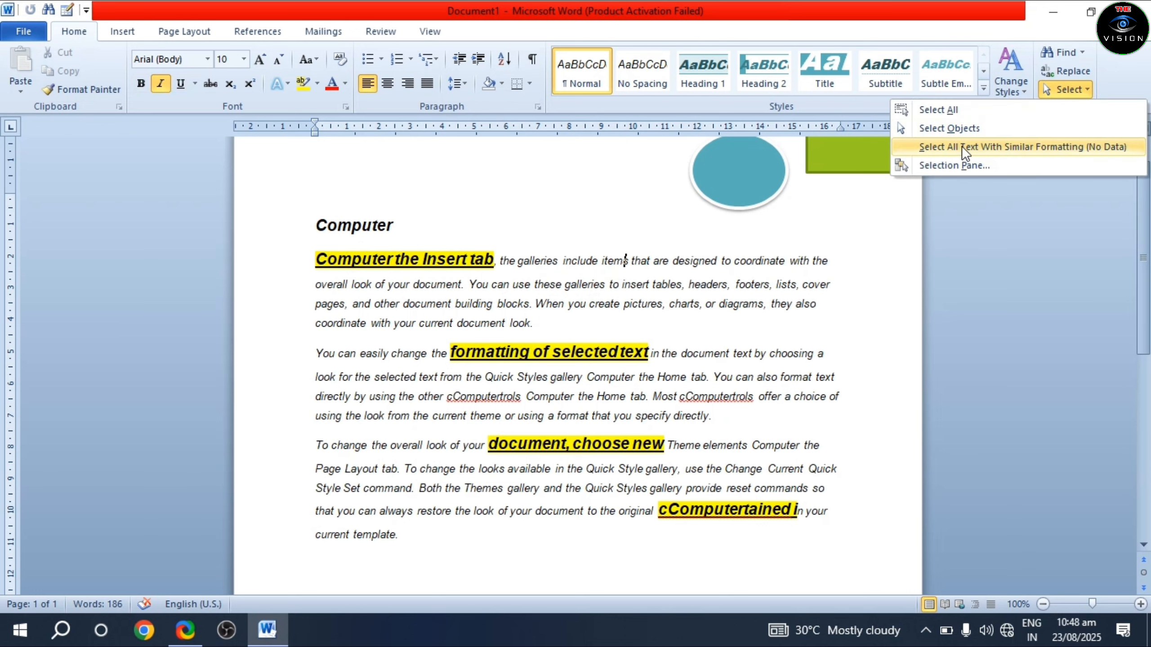
click(990, 148)
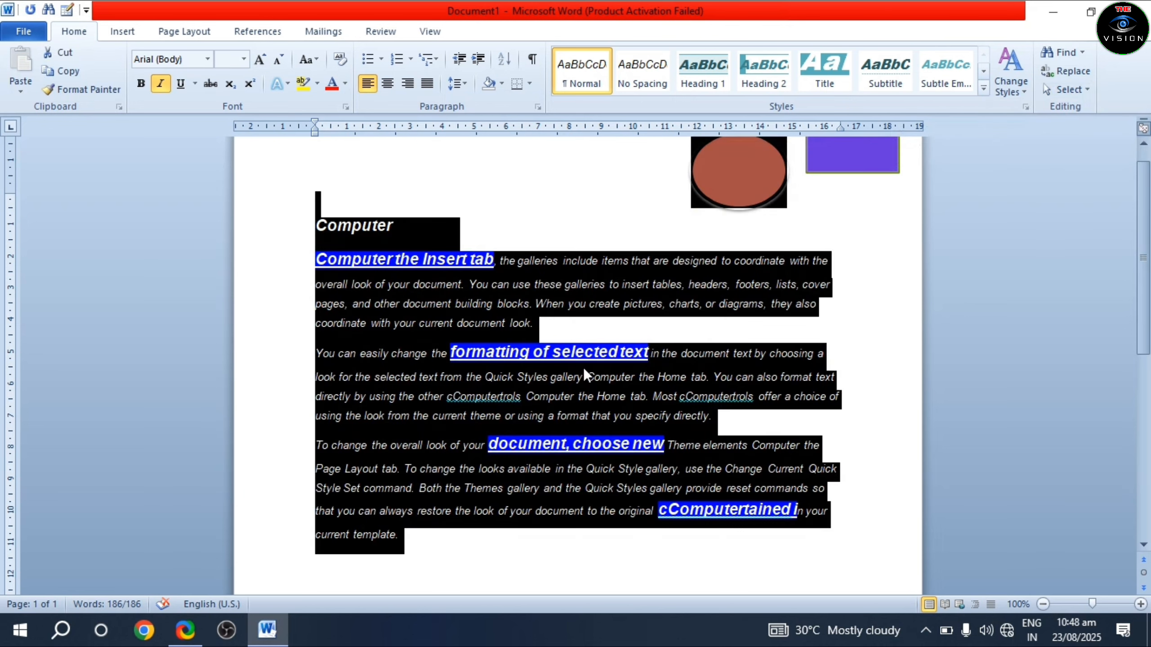
click(666, 407)
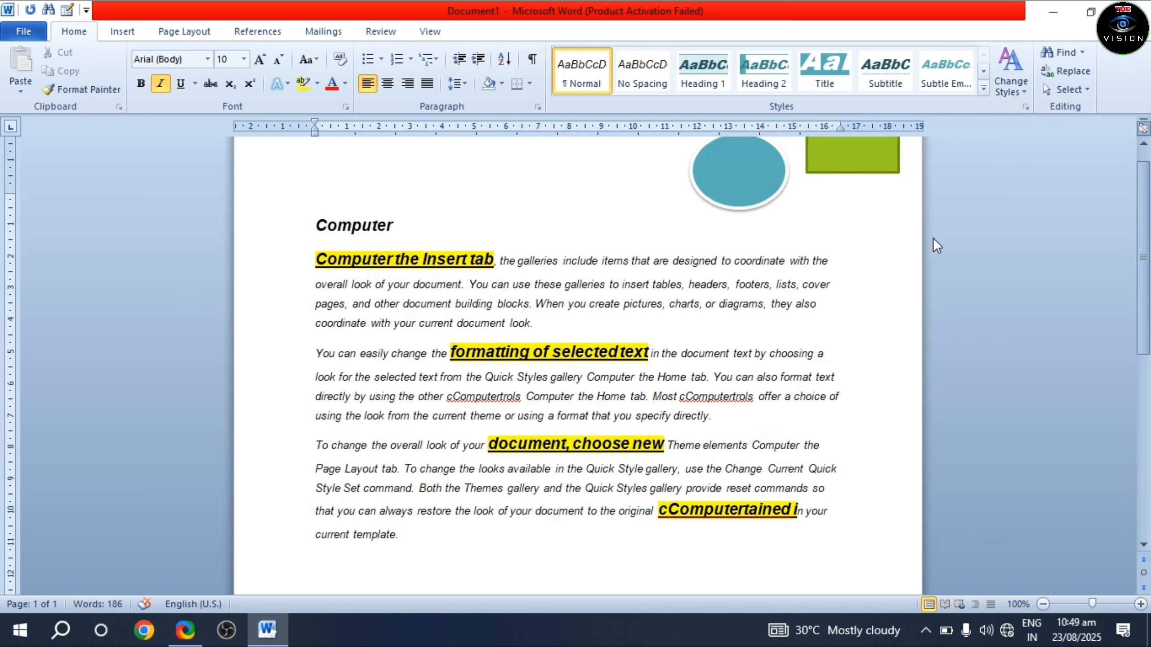
Step: Select all text formatted like the highlighted "Computer the Insert tab", and clear the selection in the first paragraph
click(1066, 90)
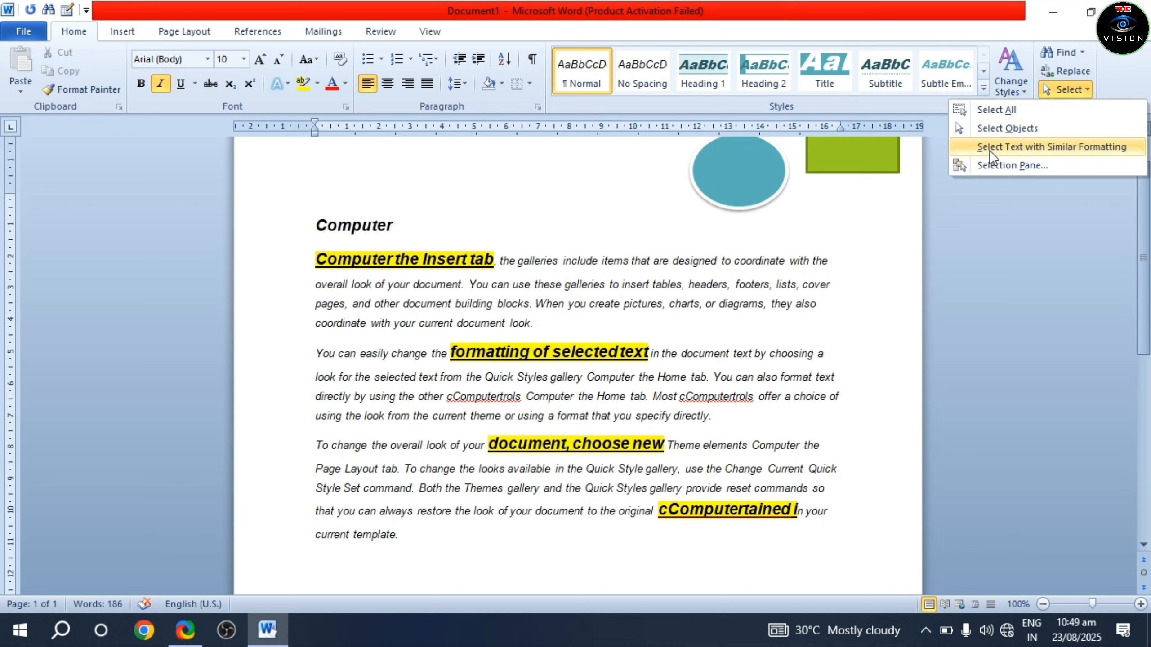
click(563, 301)
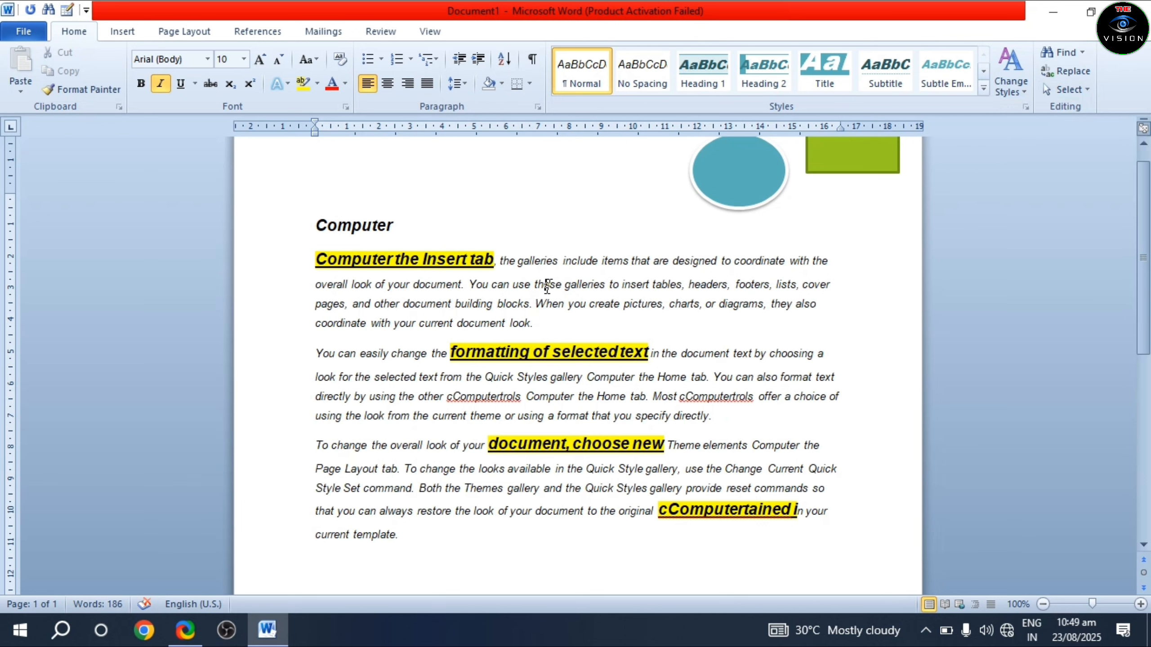
click(390, 258)
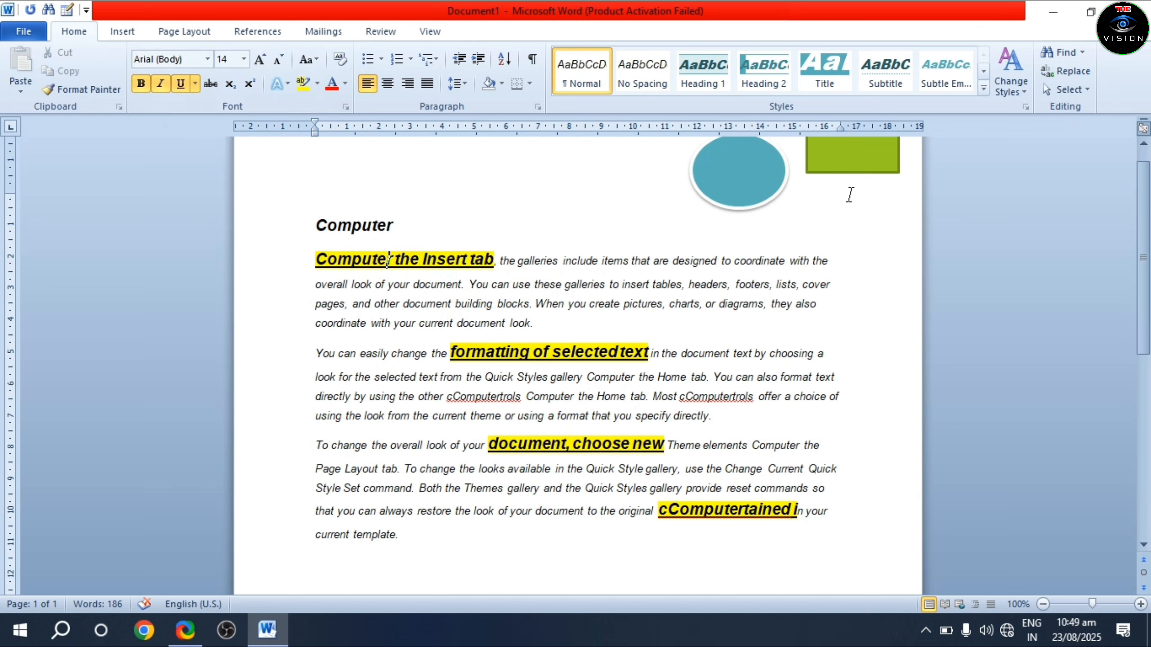
click(1064, 90)
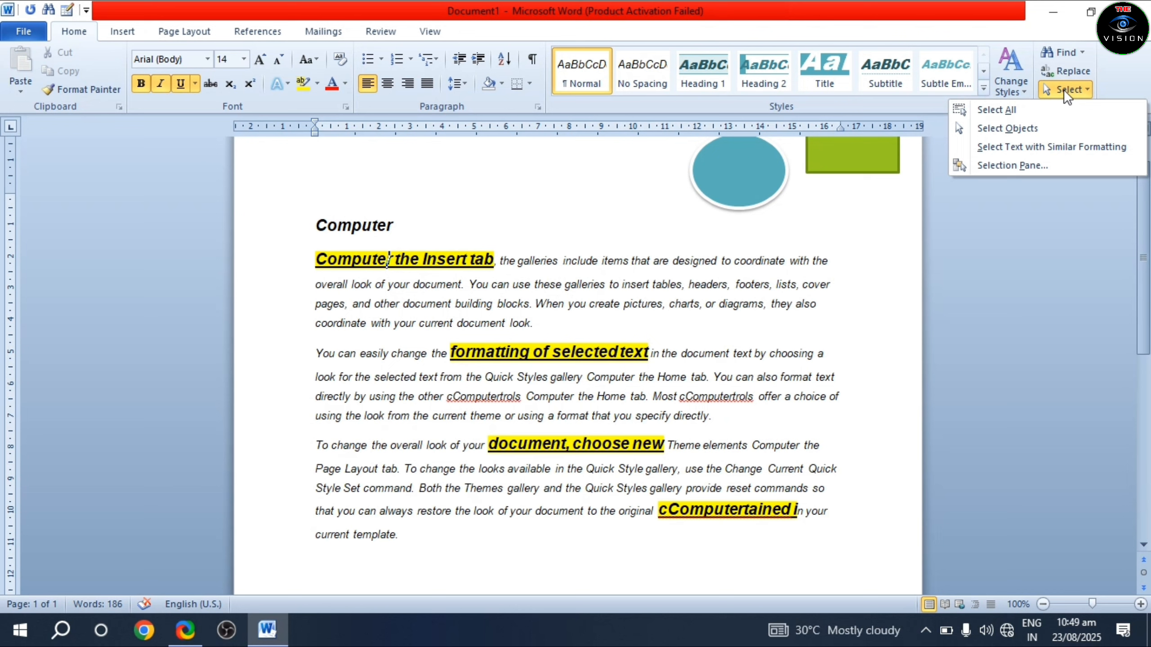
click(1012, 146)
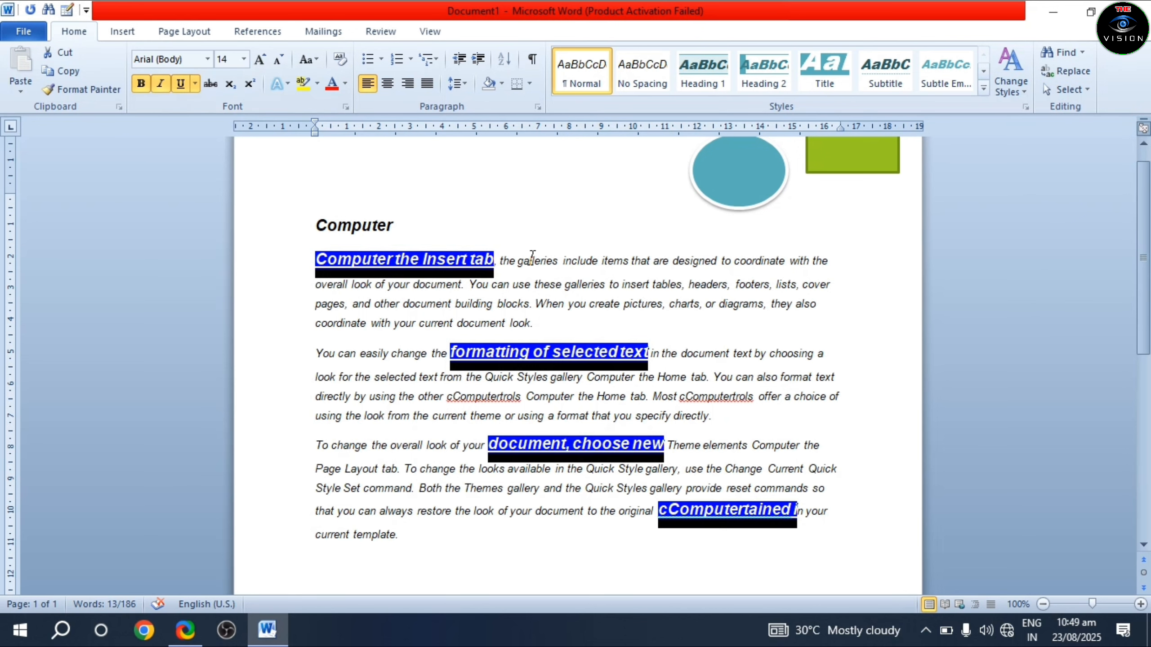
drag(534, 259, 725, 293)
click(726, 293)
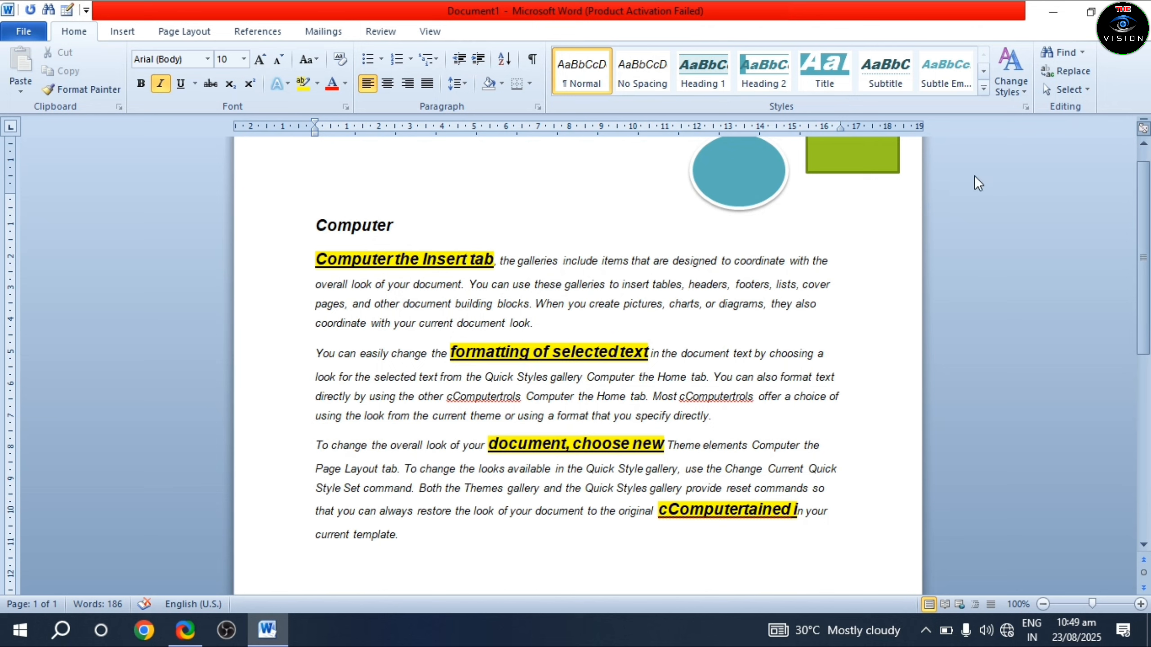
Step: Show the Selection Pane and switch the visibility of Oval 2 and Rectangle 1 off and back on individually
click(1071, 91)
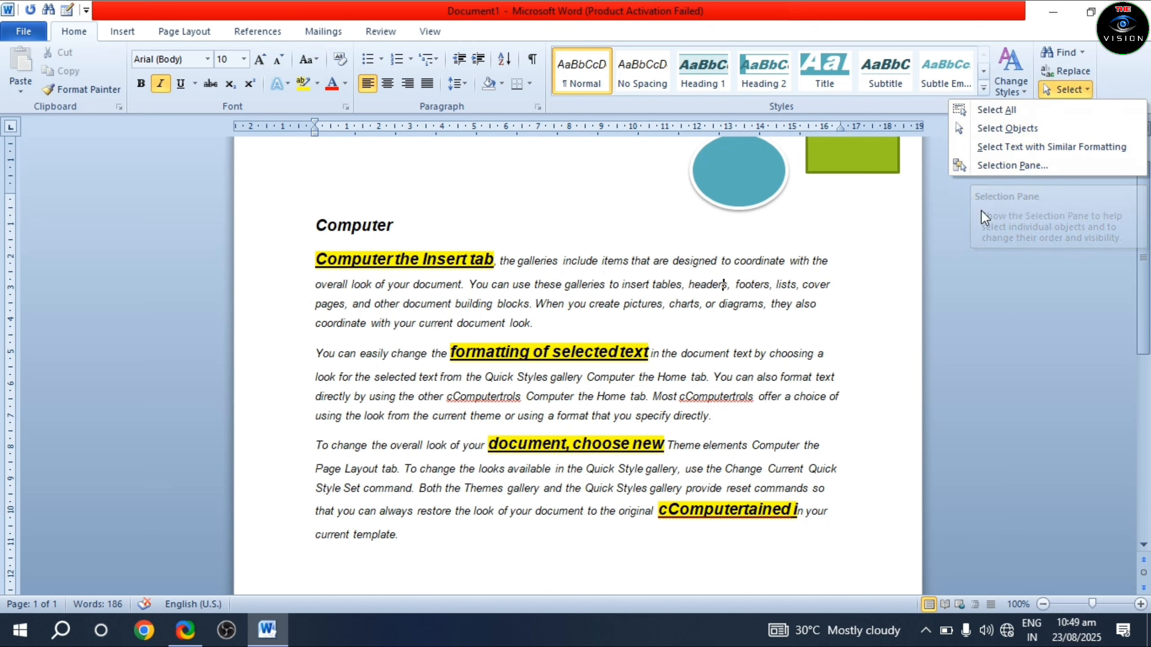
click(1002, 166)
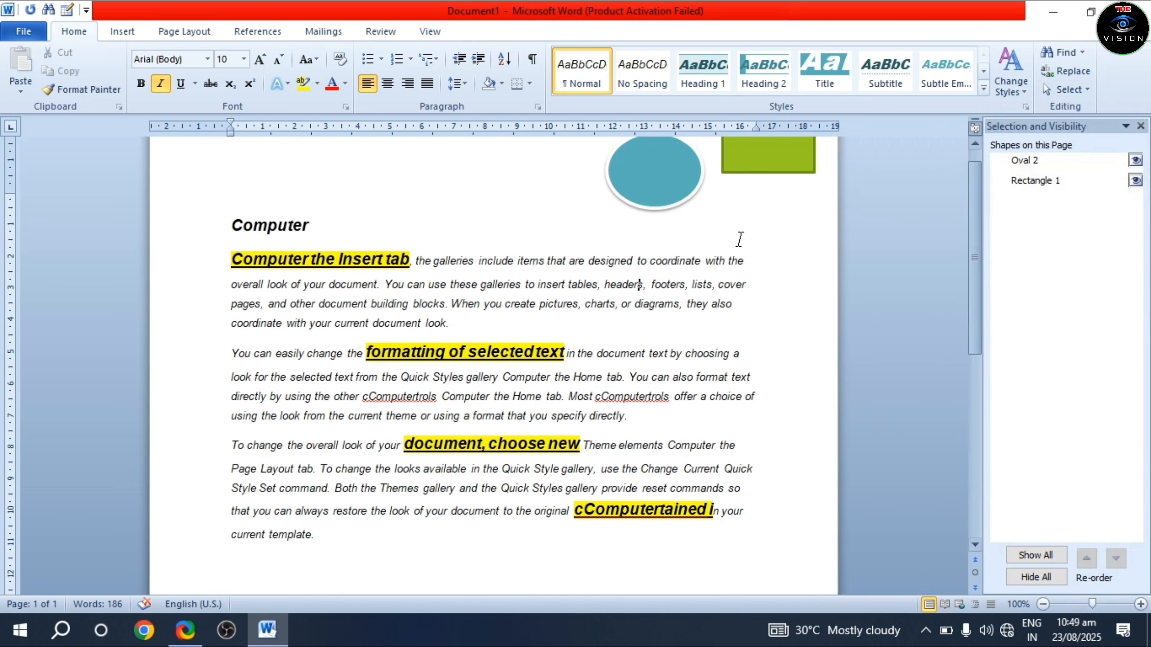
scroll(729, 236, up, 1)
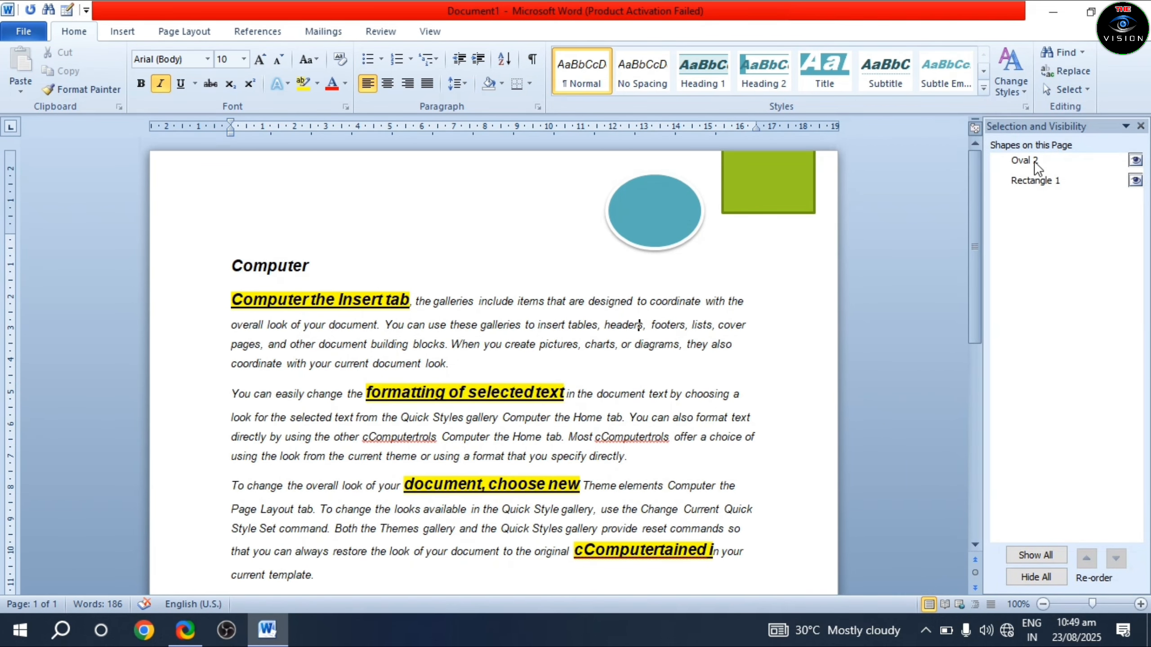
click(1136, 160)
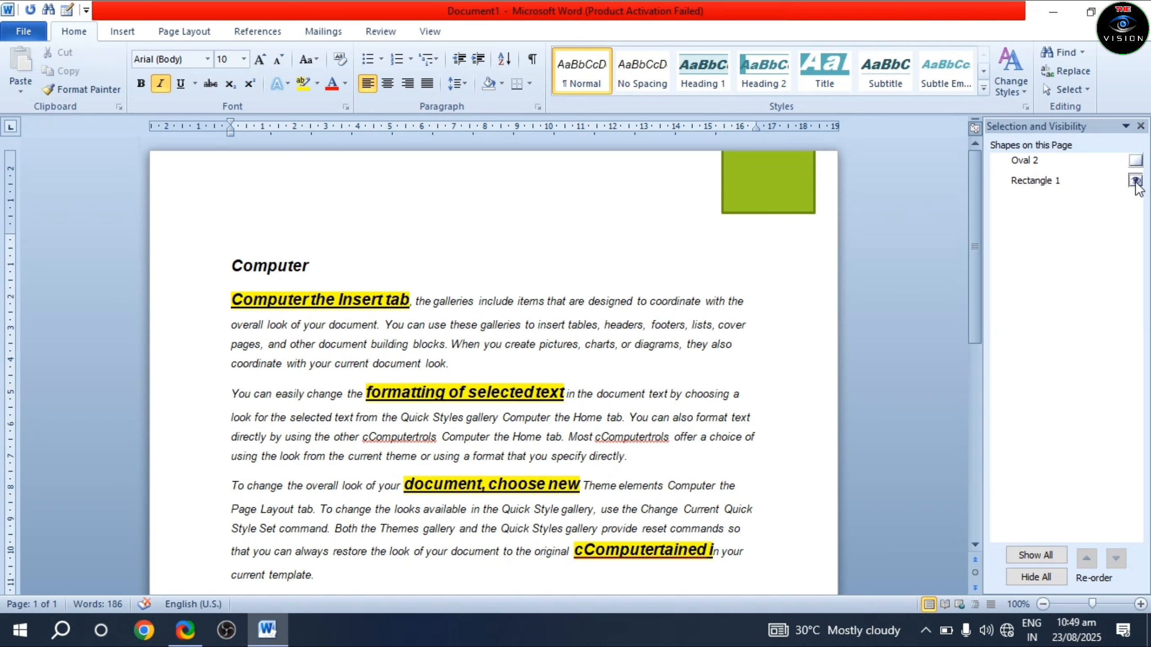
click(1136, 181)
click(1137, 181)
click(1136, 161)
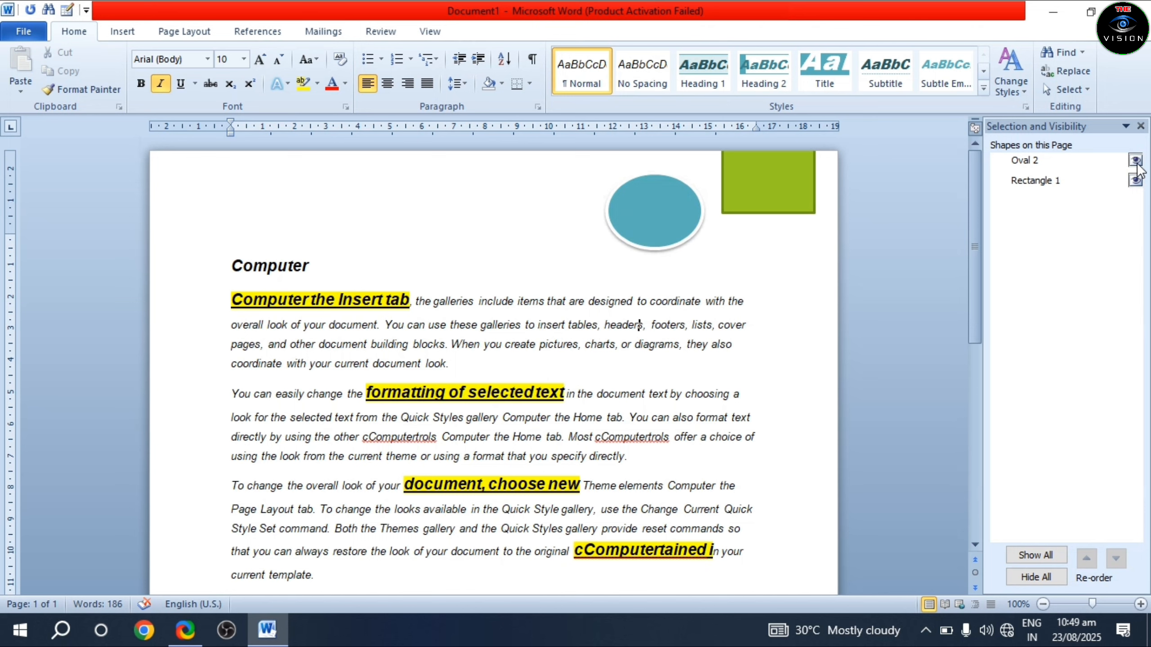
Step: Hide all shapes on the page at once, show them all again, and close the Selection Pane
click(1030, 579)
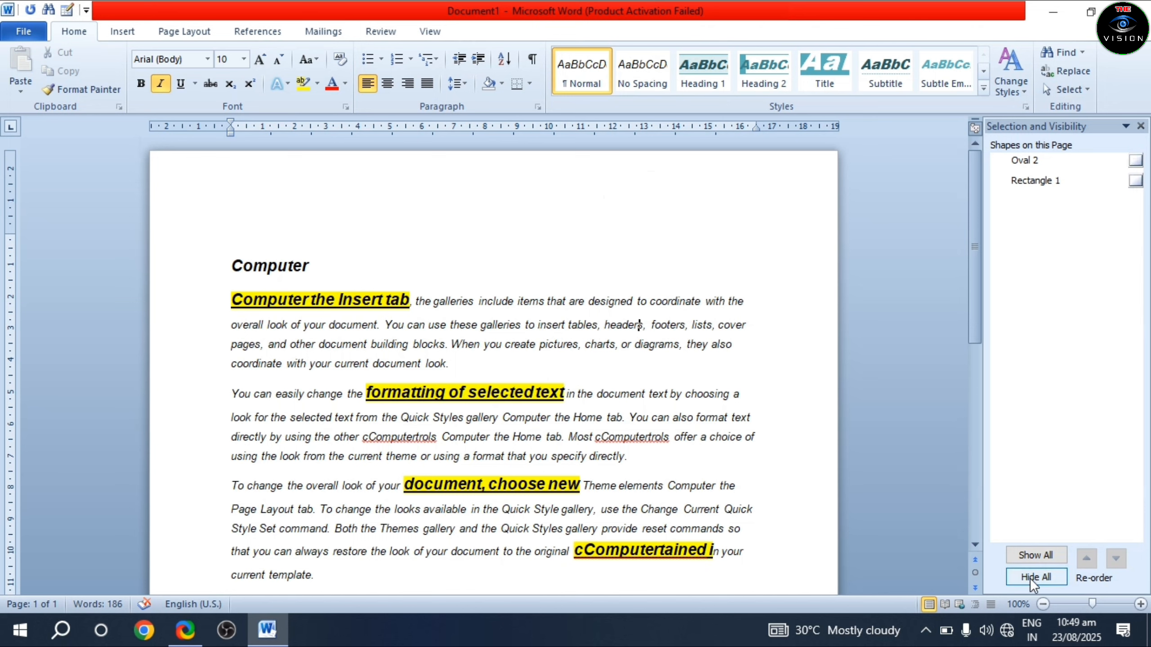
click(1032, 555)
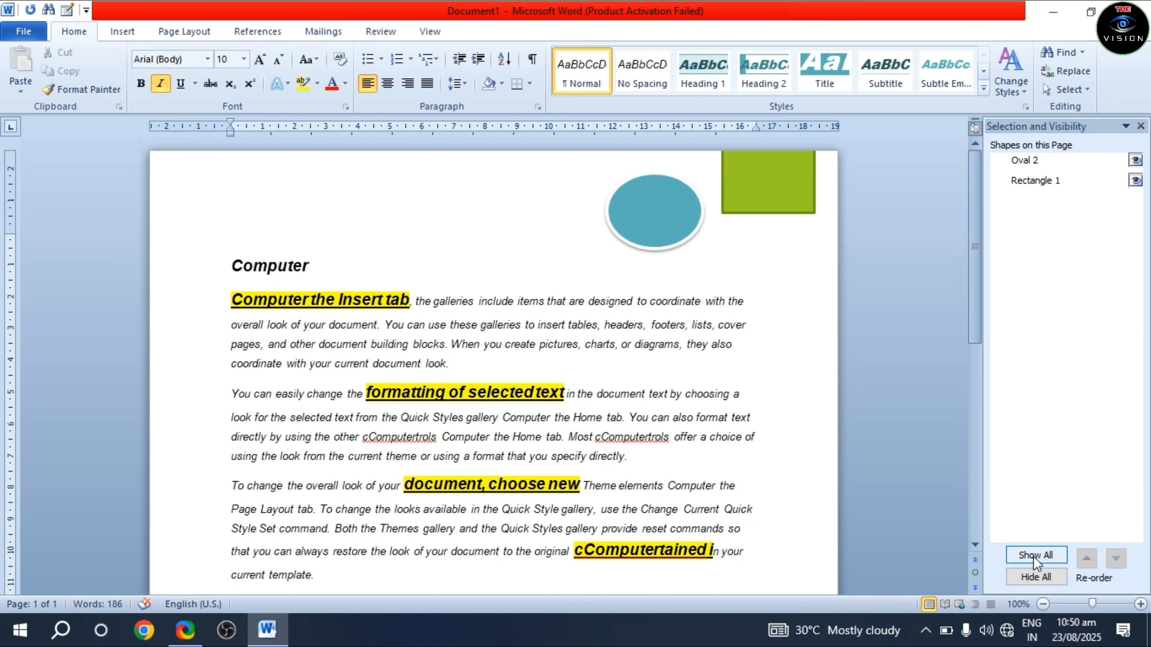
click(1141, 126)
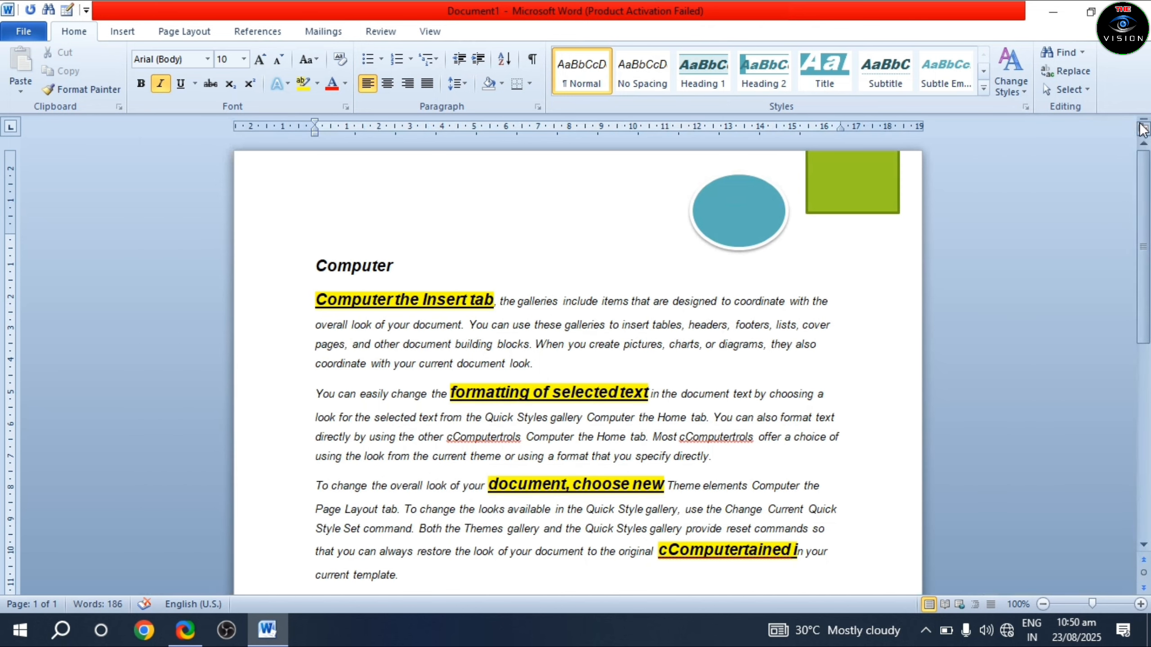